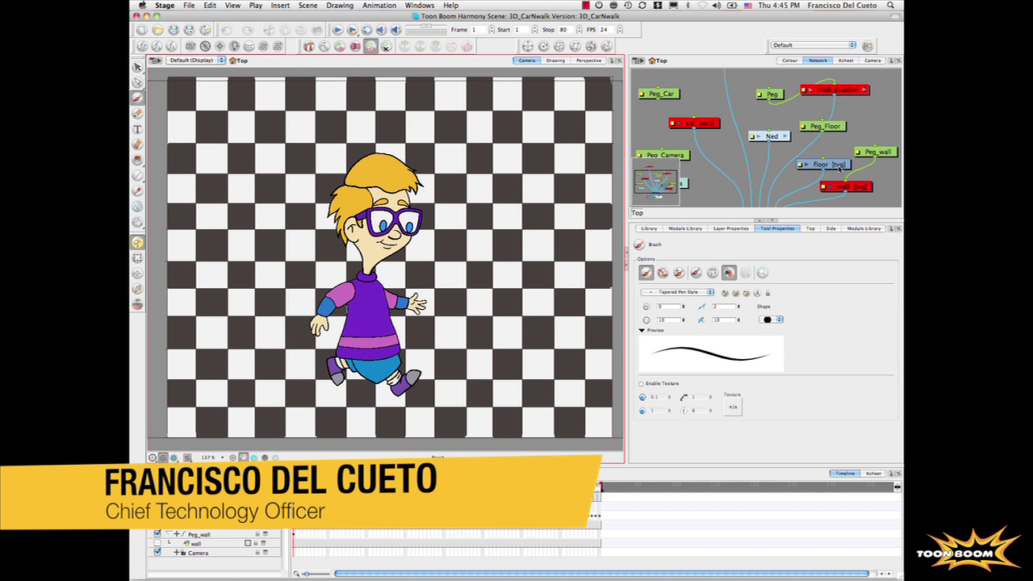
# - Insert Peg_1 above the floor node and open Peg_1's Layer Properties
pyautogui.click(840, 165)
pyautogui.press('super+p')
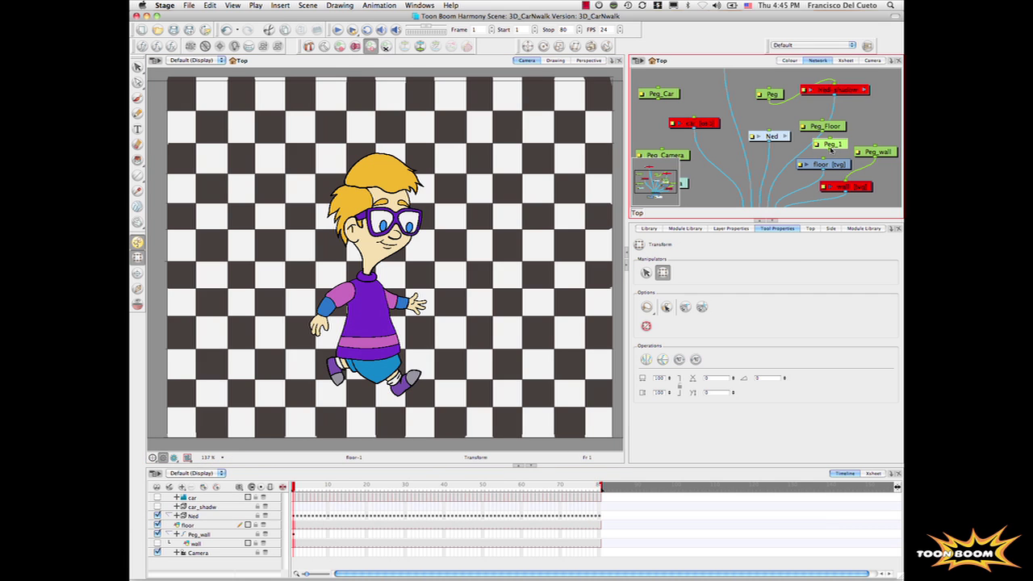
pyautogui.click(831, 149)
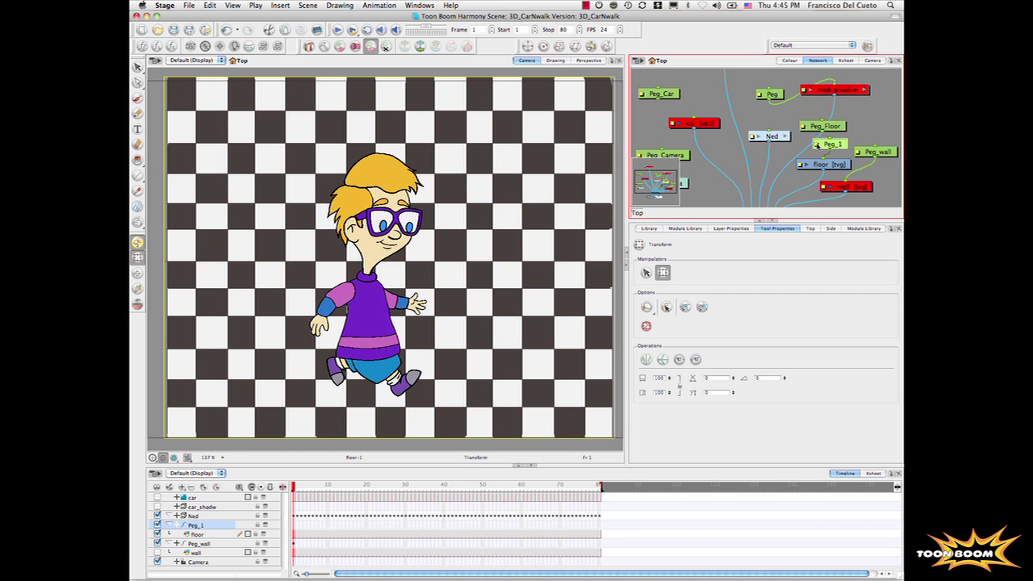
pyautogui.doubleClick(817, 145)
# - Enable 3D on Peg_1 and tilt the checkerboard floor back into a flat ground plane
pyautogui.moveTo(349, 171); pyautogui.dragTo(485, 157)
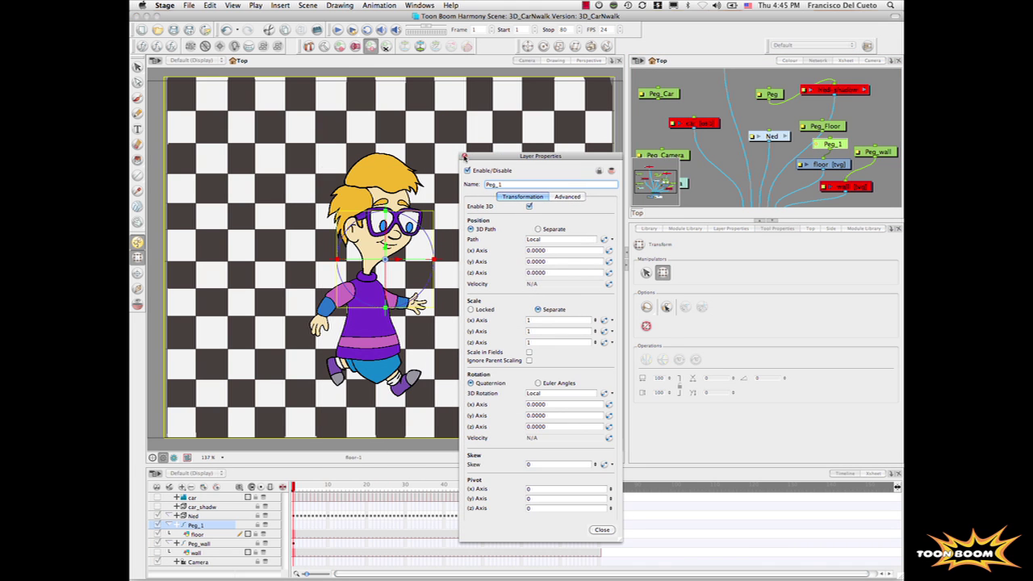
pyautogui.click(465, 156)
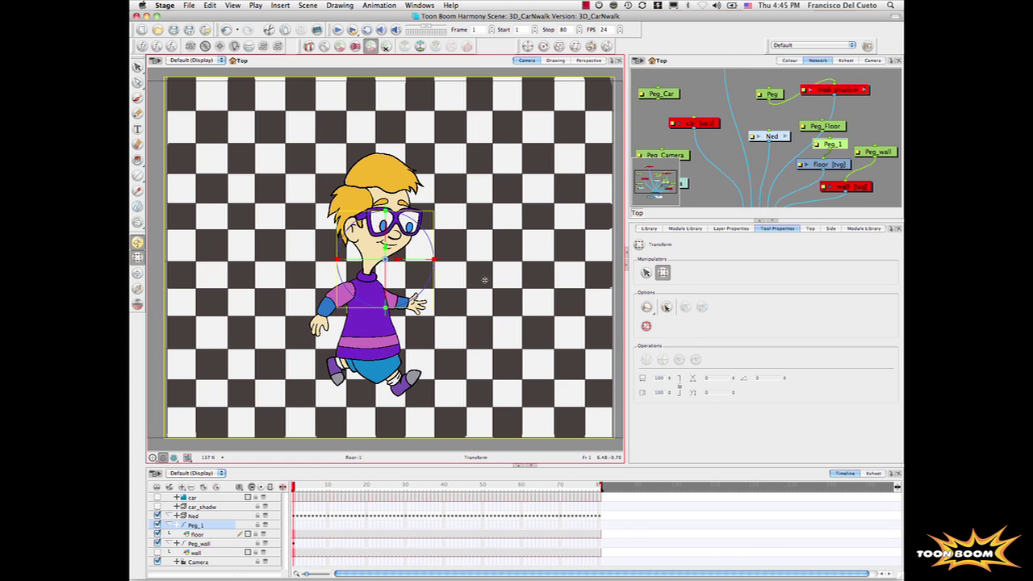
pyautogui.click(545, 46)
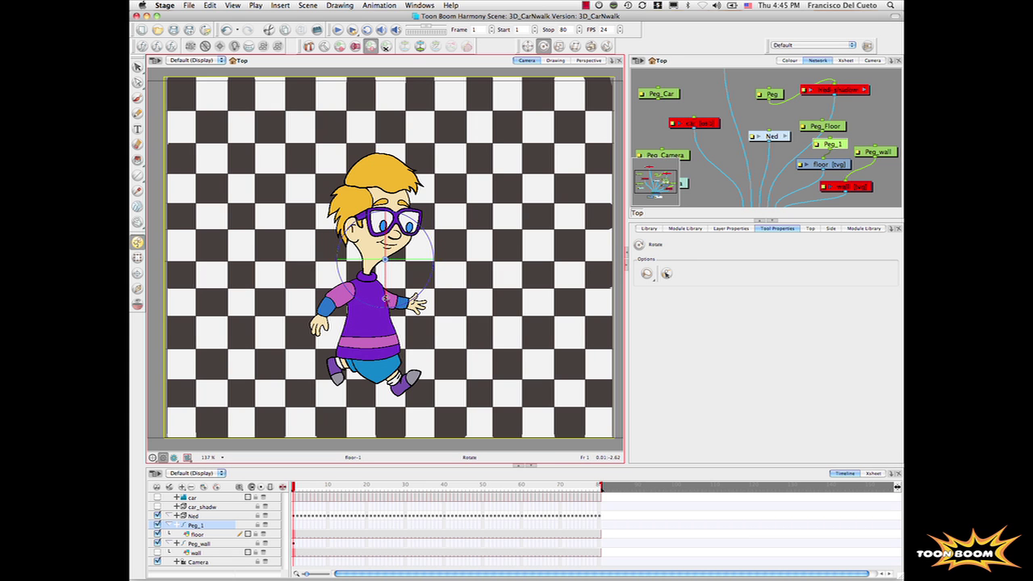
pyautogui.moveTo(386, 299); pyautogui.dragTo(375, 231)
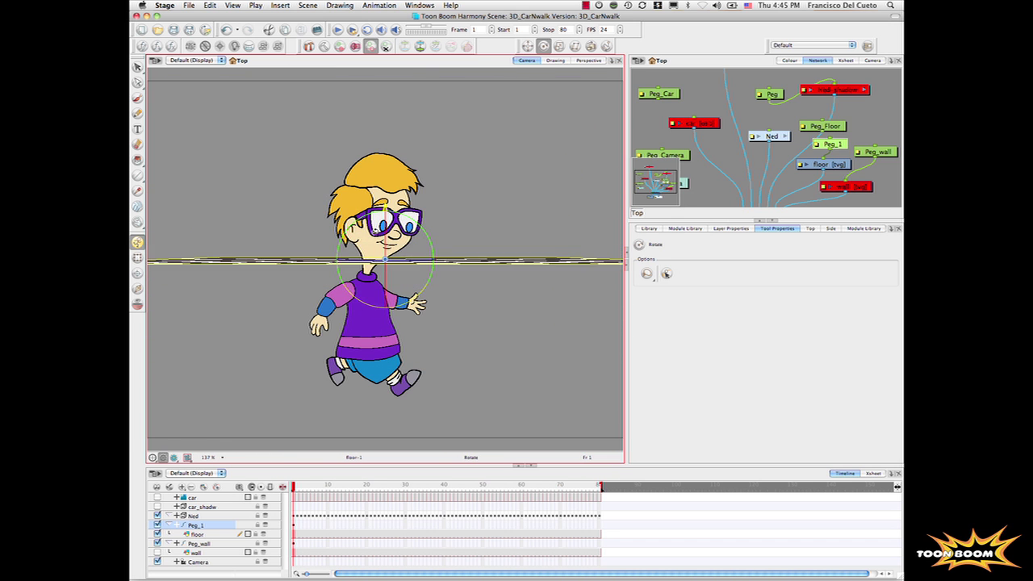
# - Lower the floor plane beneath Ned and make Peg_Floor the floor's parent
pyautogui.click(527, 47)
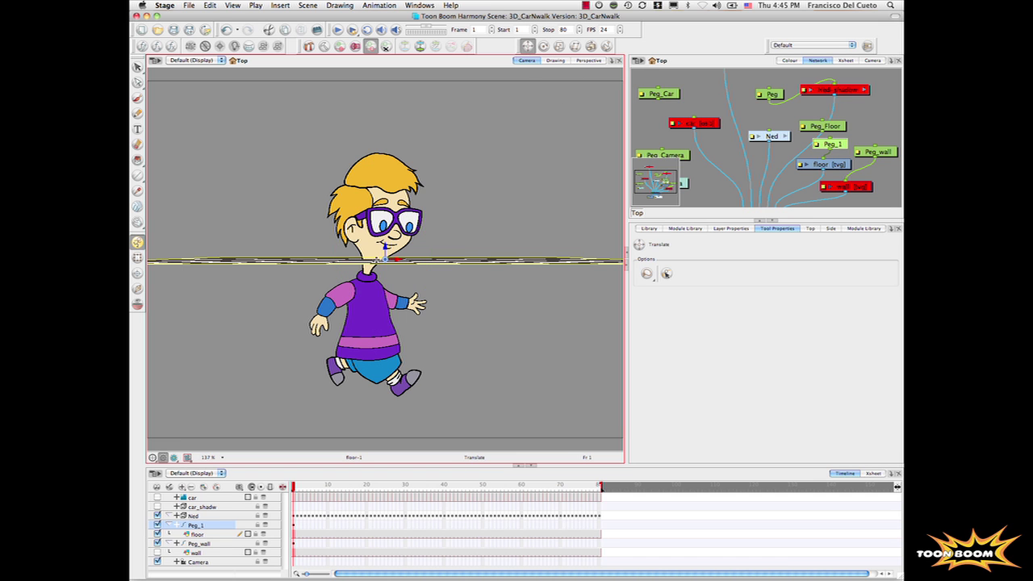
pyautogui.moveTo(385, 249); pyautogui.dragTo(379, 379)
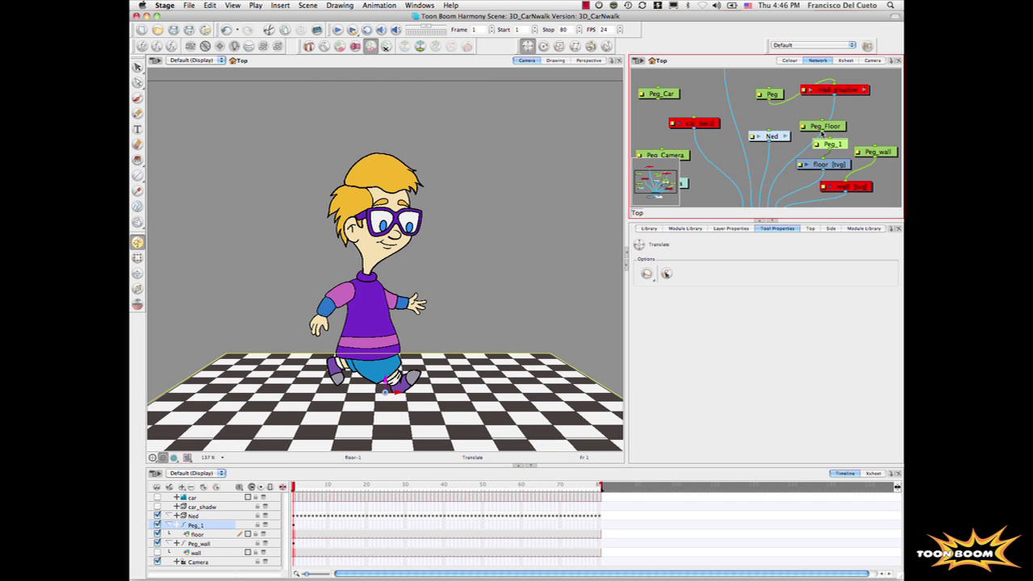
pyautogui.click(821, 161)
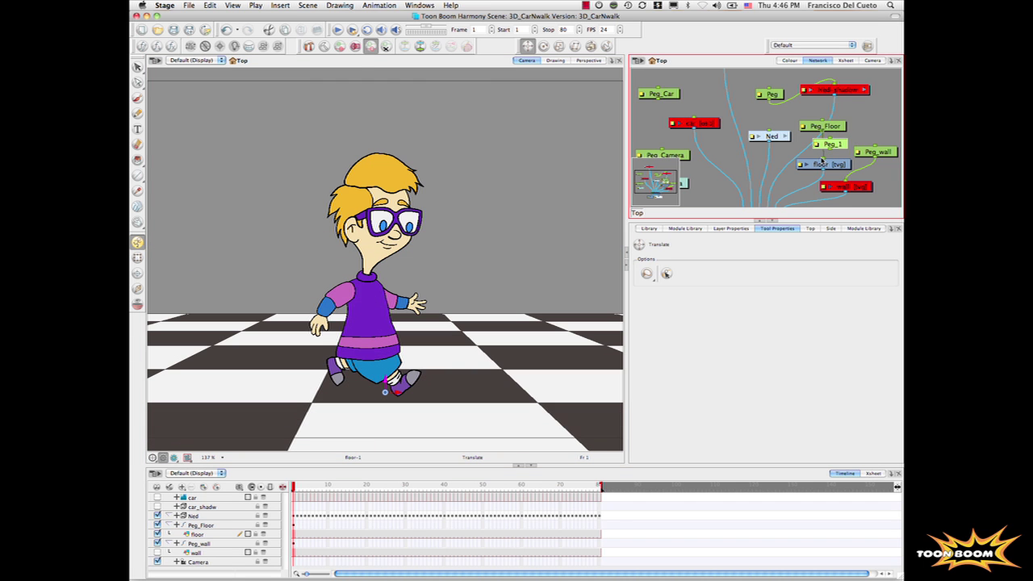
# - Enable the wall layer and orbit the Perspective view so the wall stands upright behind the floor
pyautogui.click(862, 187)
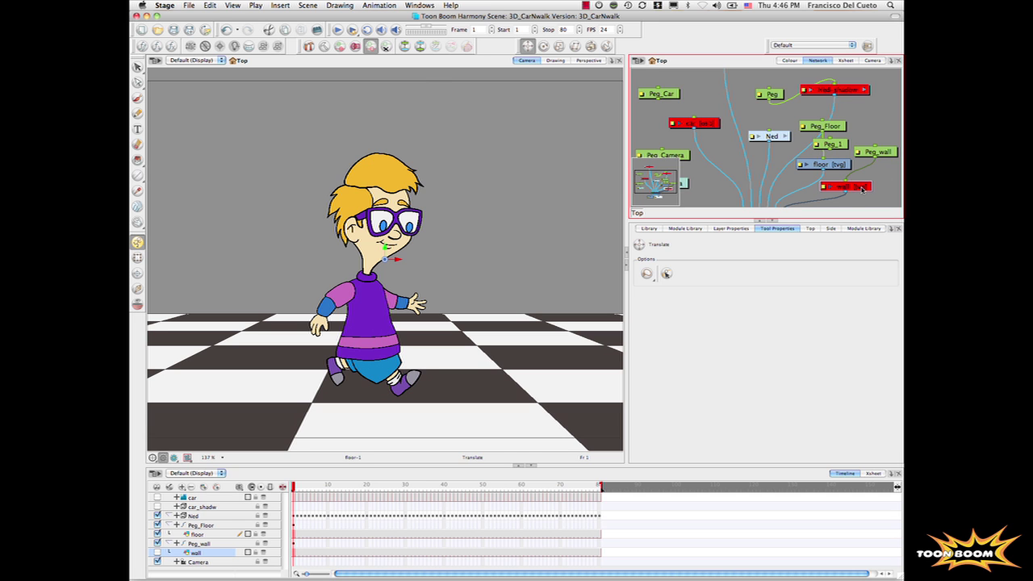
pyautogui.press('a')
pyautogui.click(588, 61)
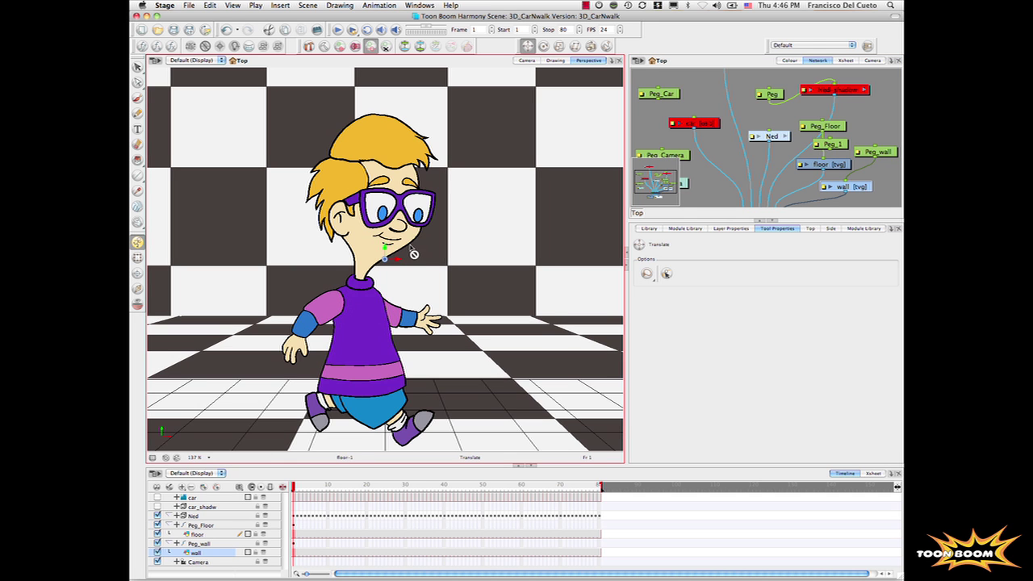
pyautogui.scroll(-6, 412, 252)
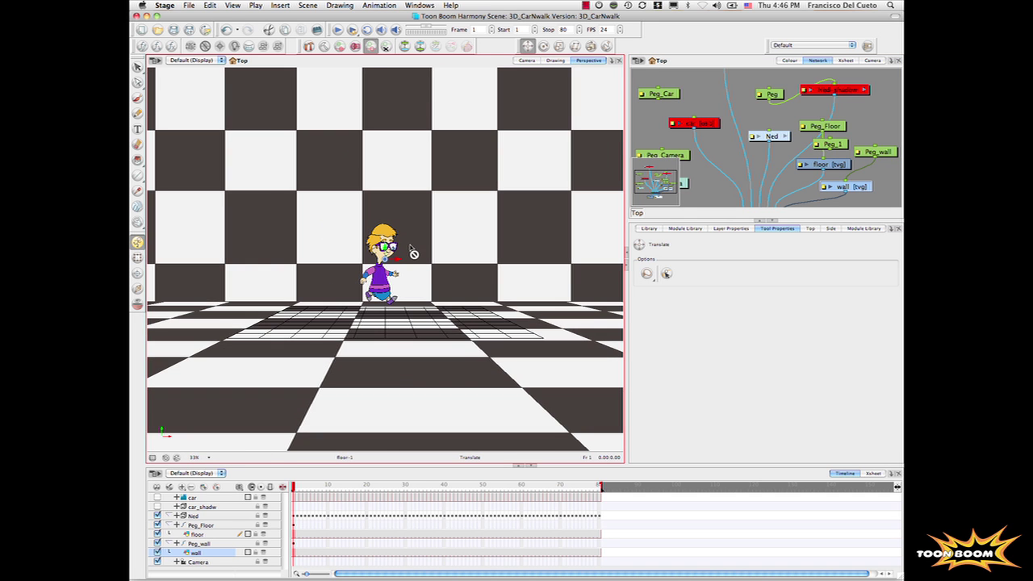
pyautogui.scroll(-3, 413, 253)
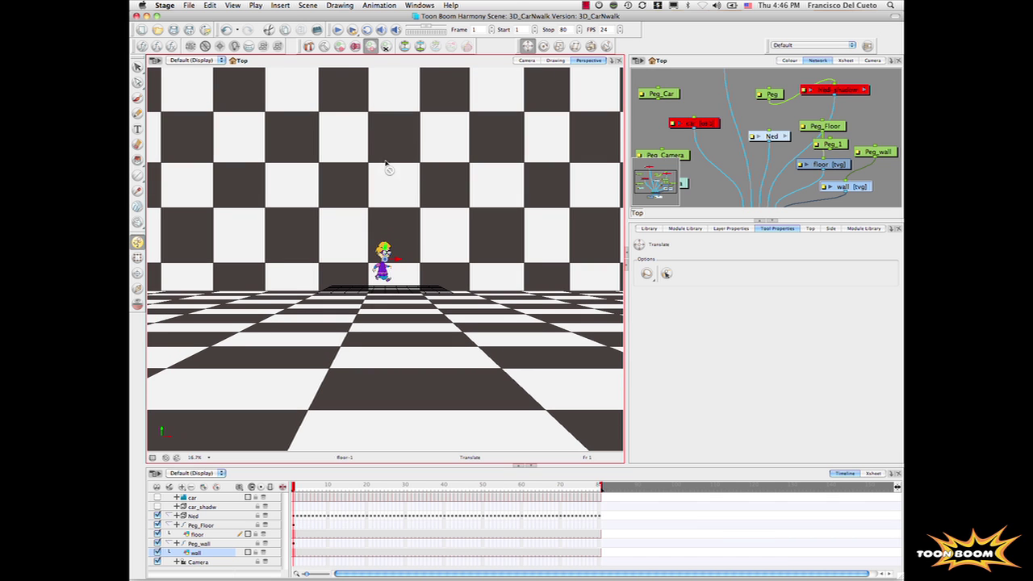
pyautogui.hotkey('ctrl', 'alt')
pyautogui.moveTo(377, 146); pyautogui.dragTo(377, 200)
pyautogui.moveTo(472, 153); pyautogui.dragTo(482, 170)
# - Wire the Peg node into Ned and play back his walk across the floor
pyautogui.scroll(-1, 482, 170)
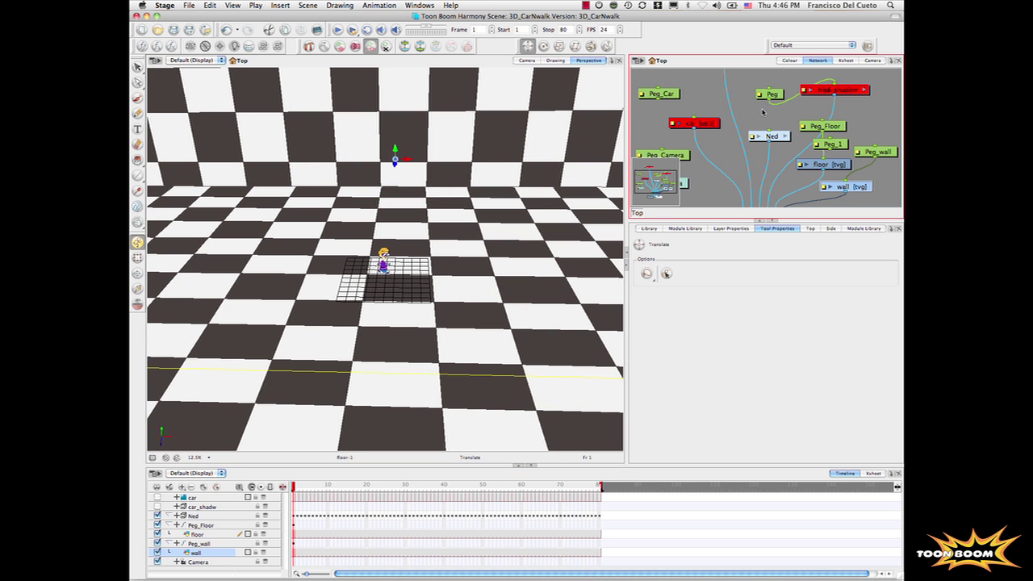
pyautogui.moveTo(769, 101); pyautogui.dragTo(769, 133)
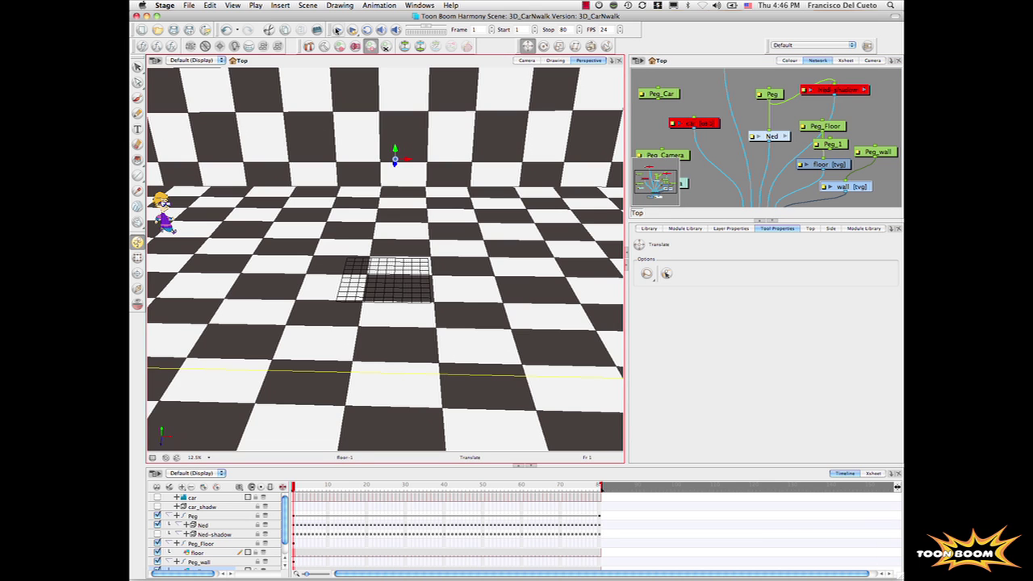
pyautogui.click(337, 30)
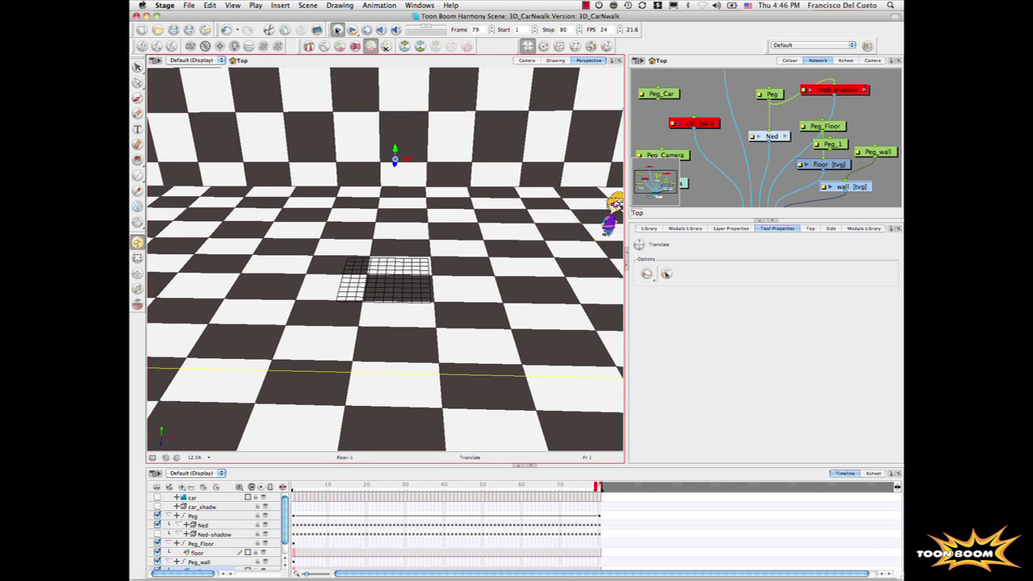
# - Stop the walk preview, return to frame 1, and enable the yellow car layer
pyautogui.click(338, 30)
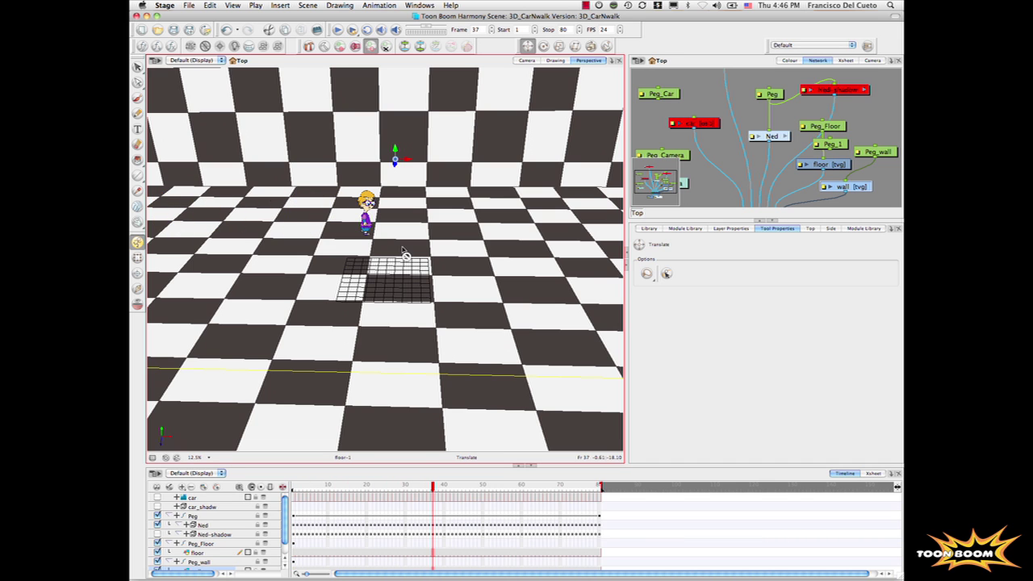
pyautogui.hotkey('shift', ',')
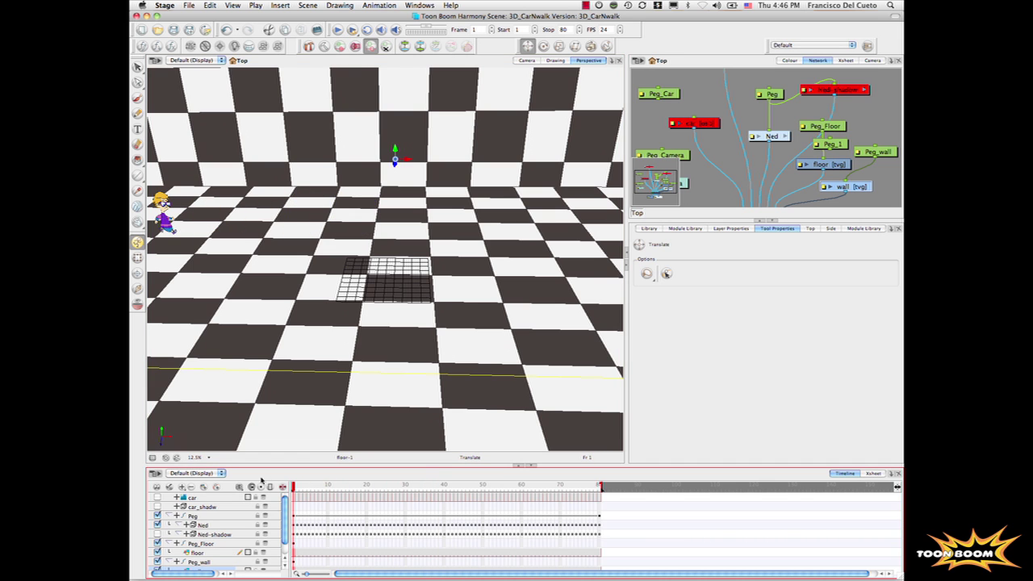
pyautogui.scroll(-1, 395, 286)
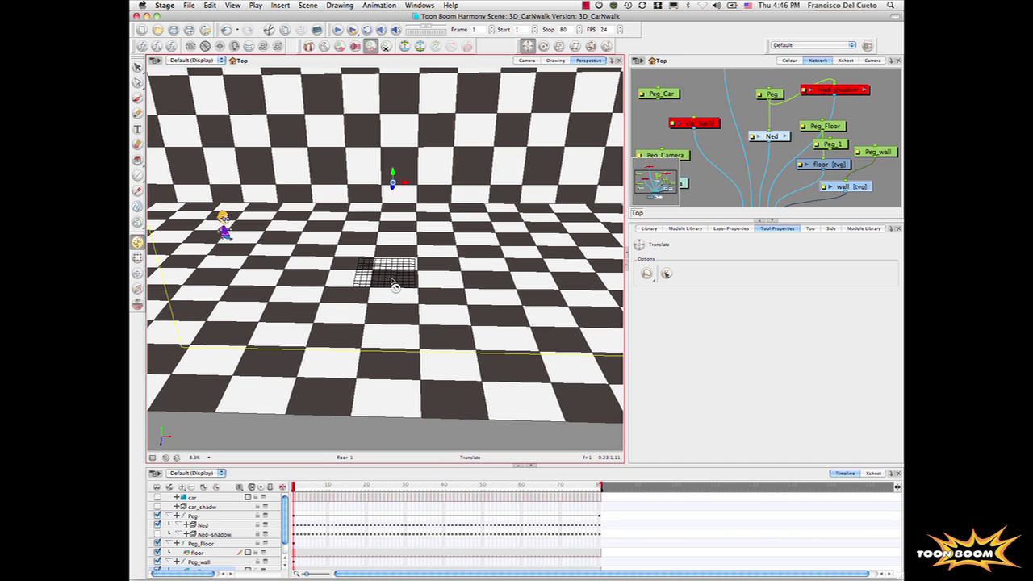
pyautogui.click(712, 126)
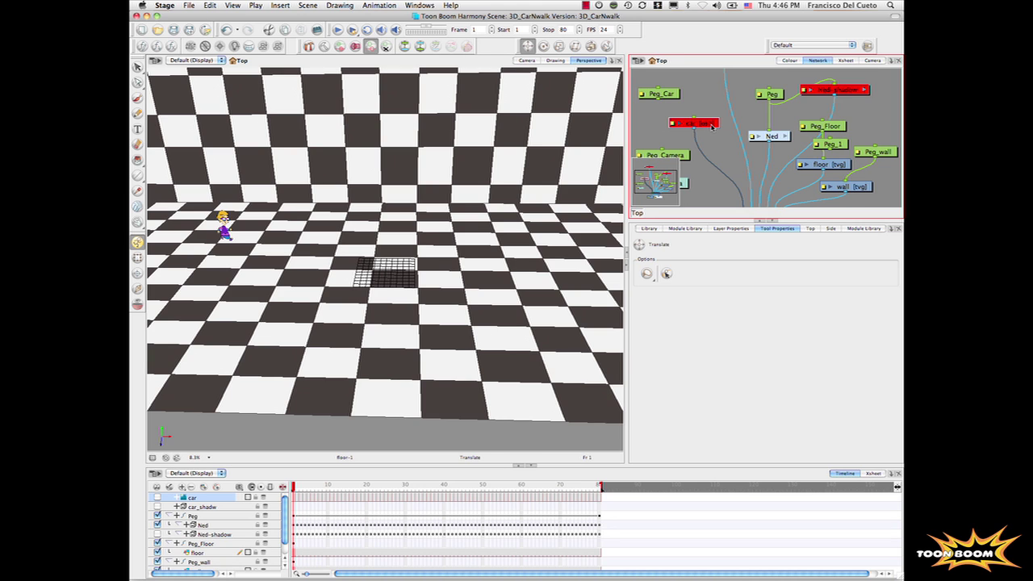
pyautogui.press('d')
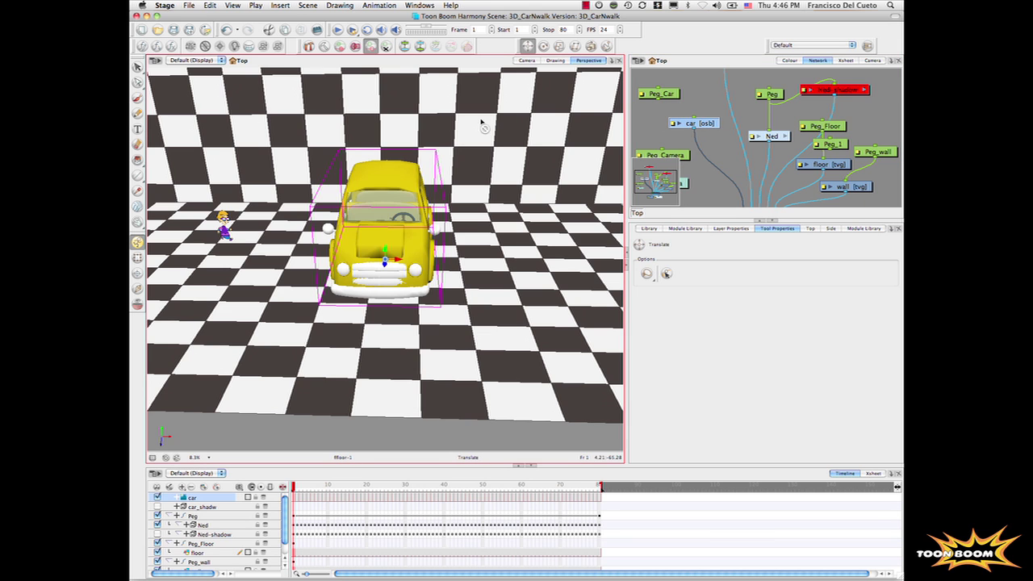
# - Play the scene with the car, rewind the timeline to frame 1, and select the car node
pyautogui.click(698, 105)
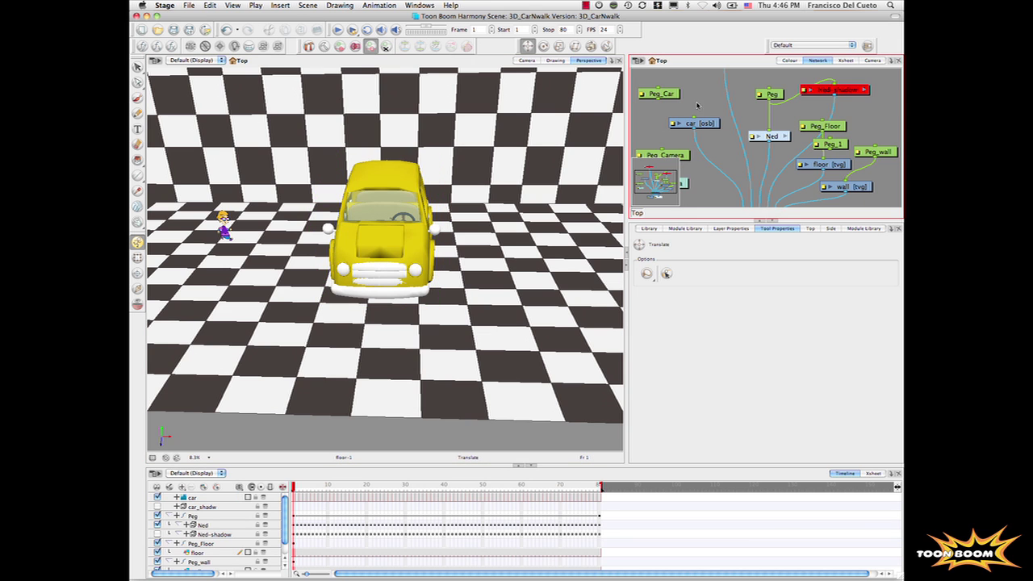
pyautogui.click(337, 30)
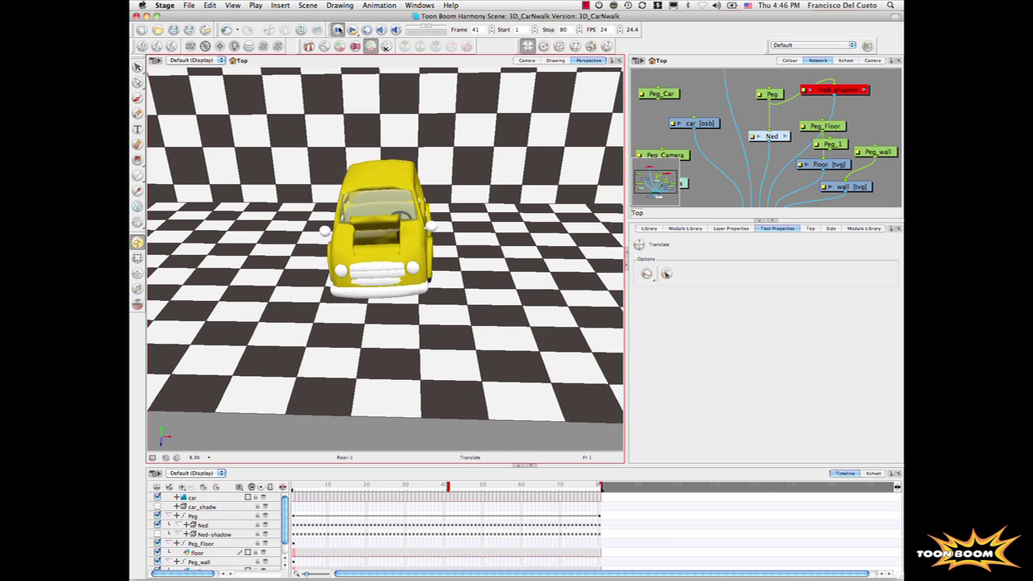
pyautogui.click(387, 514)
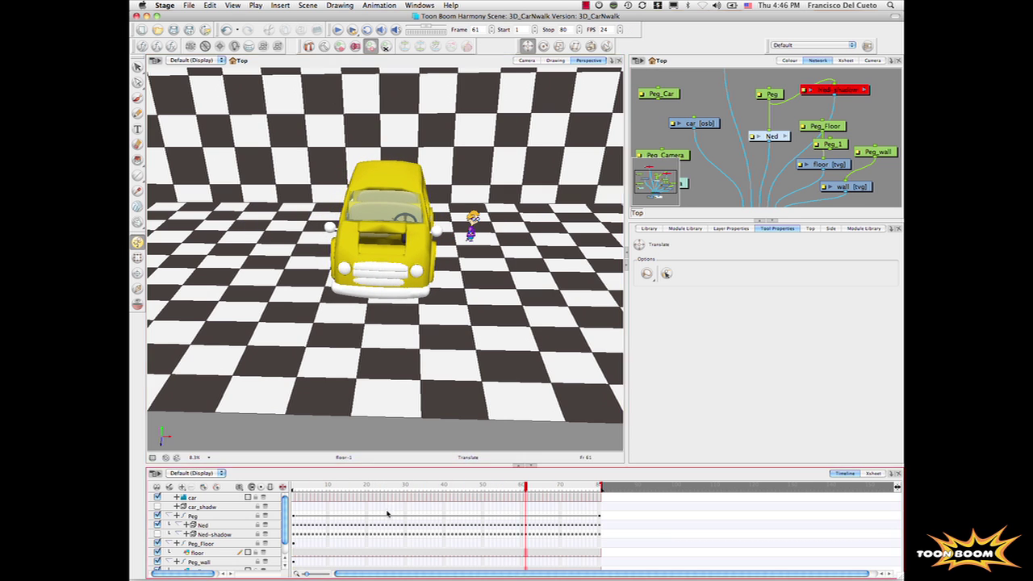
pyautogui.moveTo(401, 486); pyautogui.dragTo(239, 486)
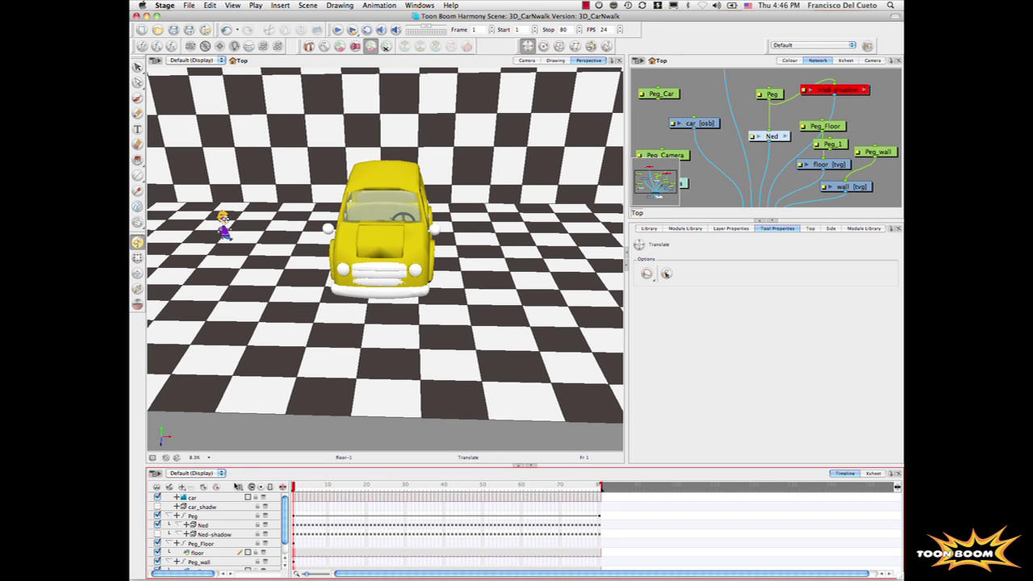
pyautogui.click(684, 191)
pyautogui.click(705, 123)
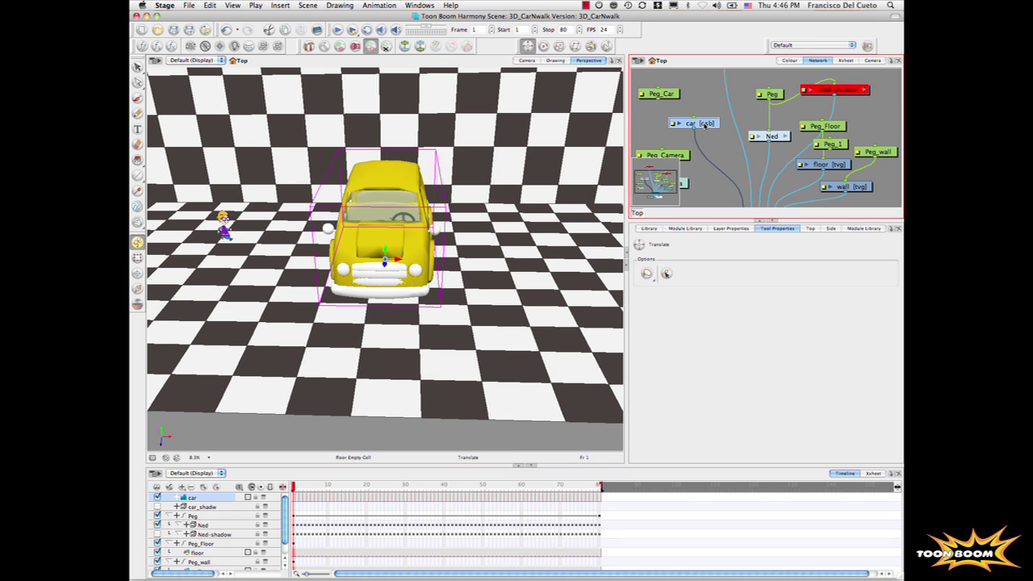
# - Choose the Rotate tool, play the animation, and show a Top view zoomed out to 8.3%
pyautogui.click(138, 242)
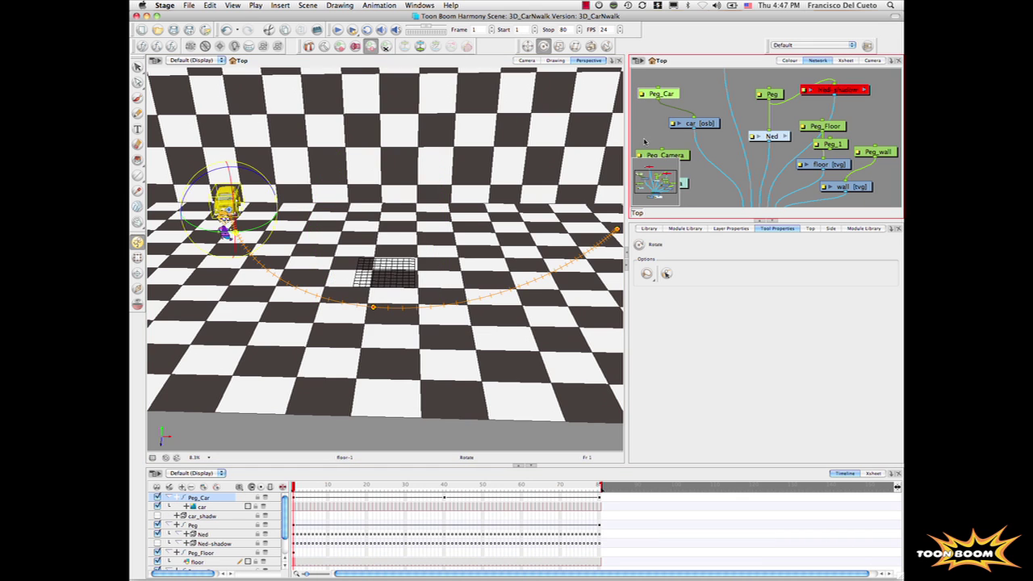
pyautogui.click(338, 29)
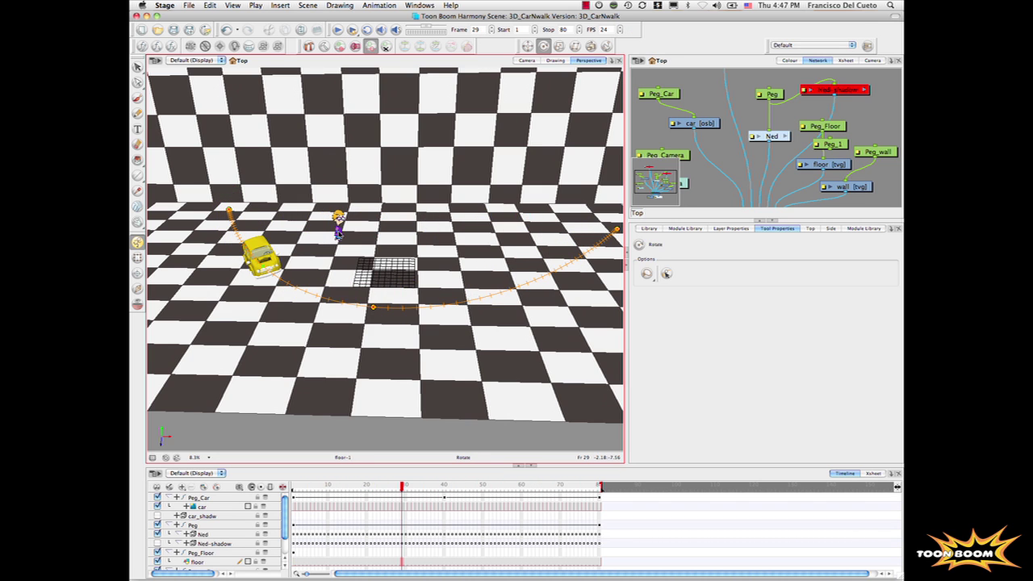
pyautogui.click(815, 264)
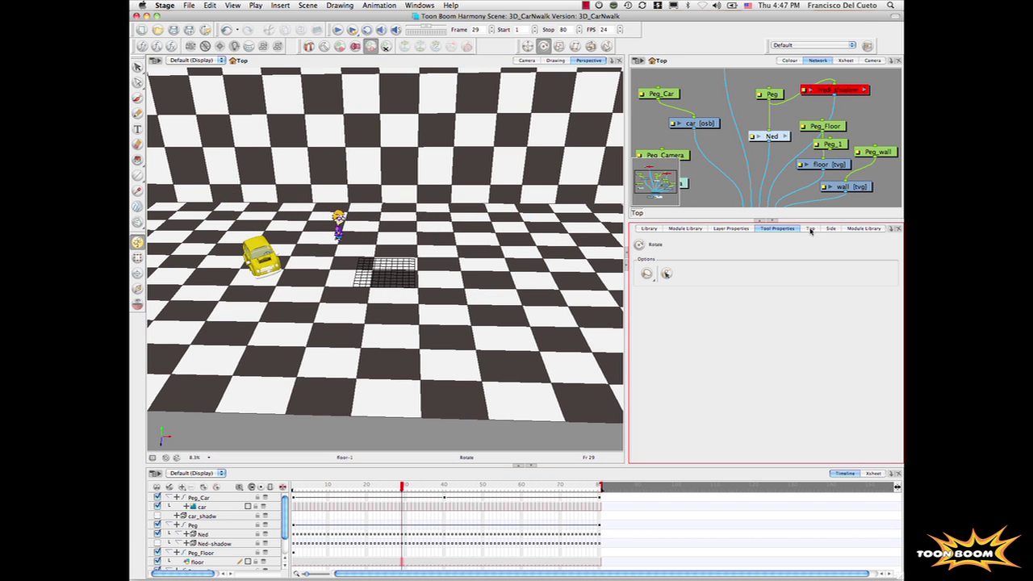
pyautogui.click(811, 230)
pyautogui.scroll(-6, 780, 386)
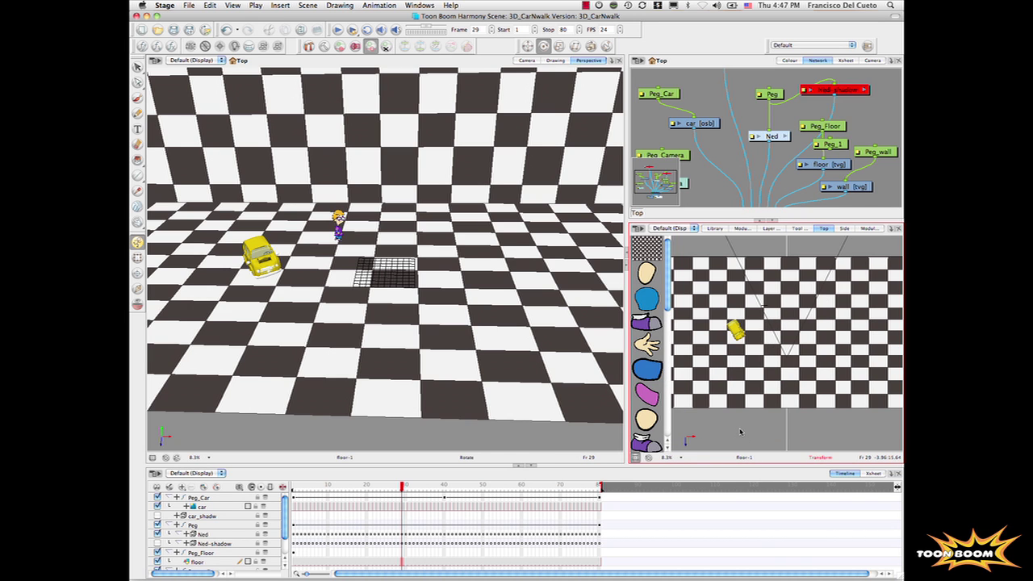
# - Enable playback in the Top view, play the animation, and scrub from frame 80 back to frame 1
pyautogui.rightClick(740, 432)
pyautogui.click(757, 427)
pyautogui.click(337, 30)
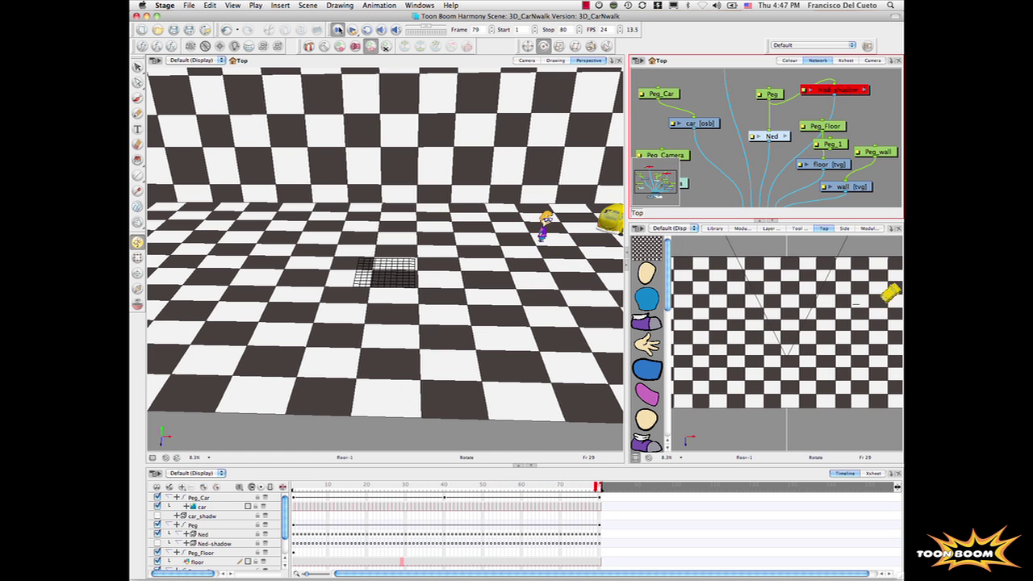
pyautogui.click(565, 483)
pyautogui.moveTo(566, 478); pyautogui.dragTo(600, 485)
pyautogui.click(436, 91)
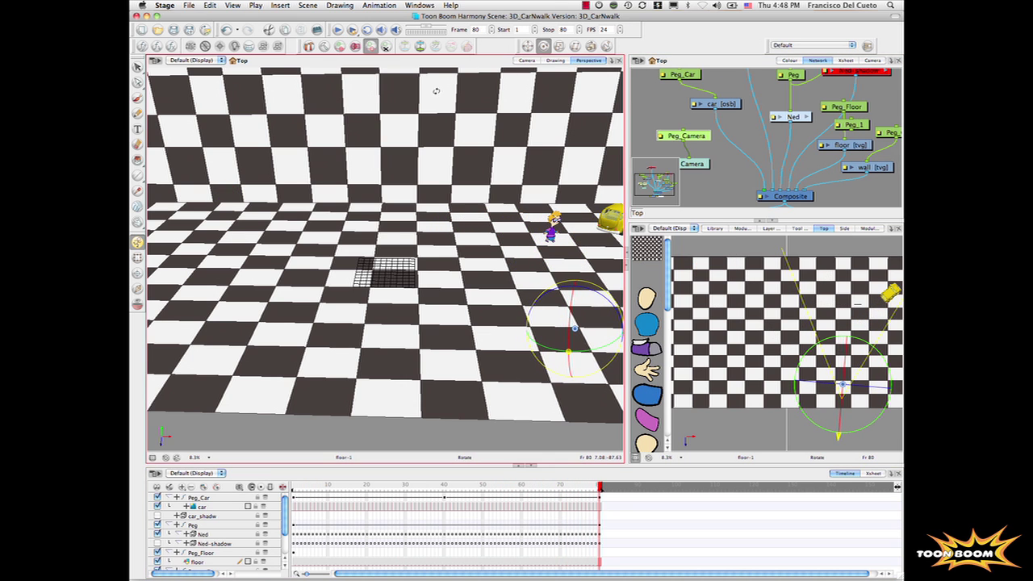
pyautogui.click(294, 486)
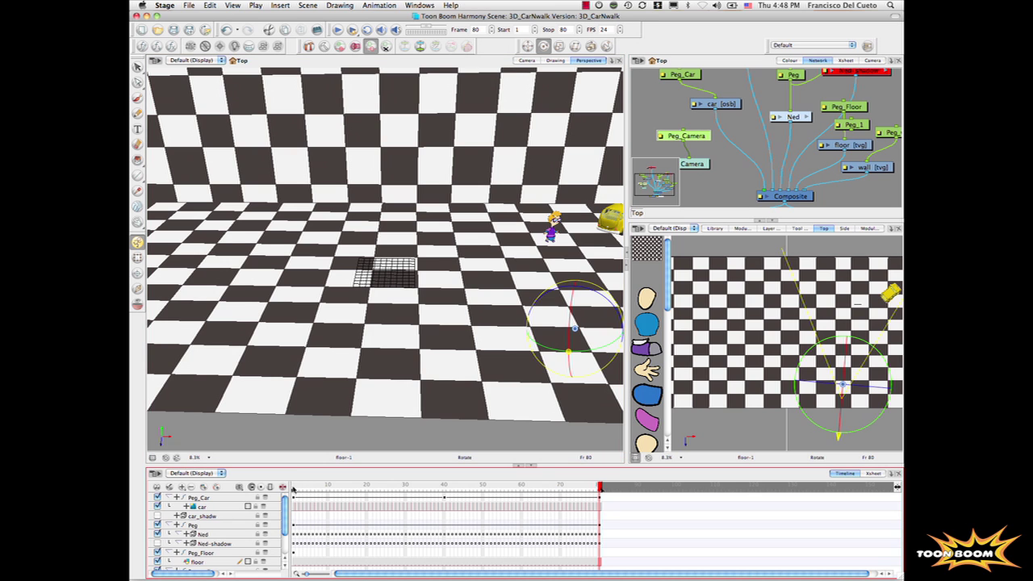
# - Switch the main view to Camera, play to frame 10, and re-enable Top view playback
pyautogui.click(526, 61)
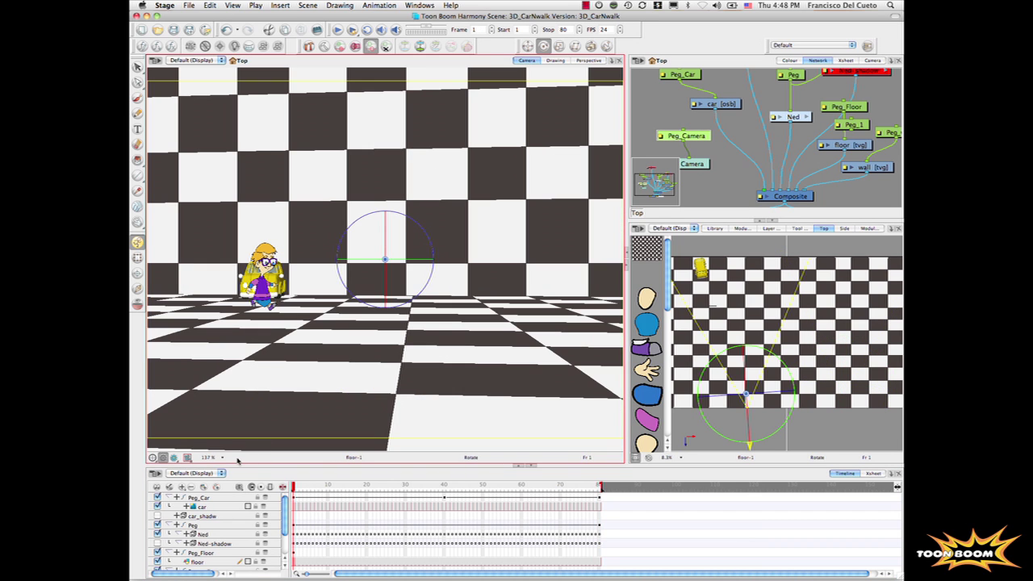
pyautogui.click(337, 30)
pyautogui.click(337, 30)
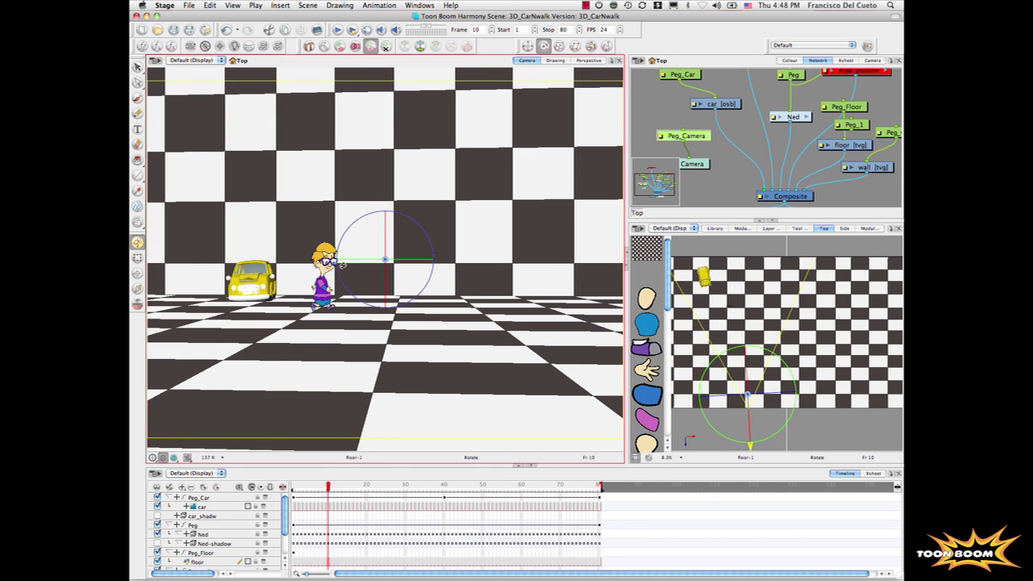
pyautogui.click(779, 313)
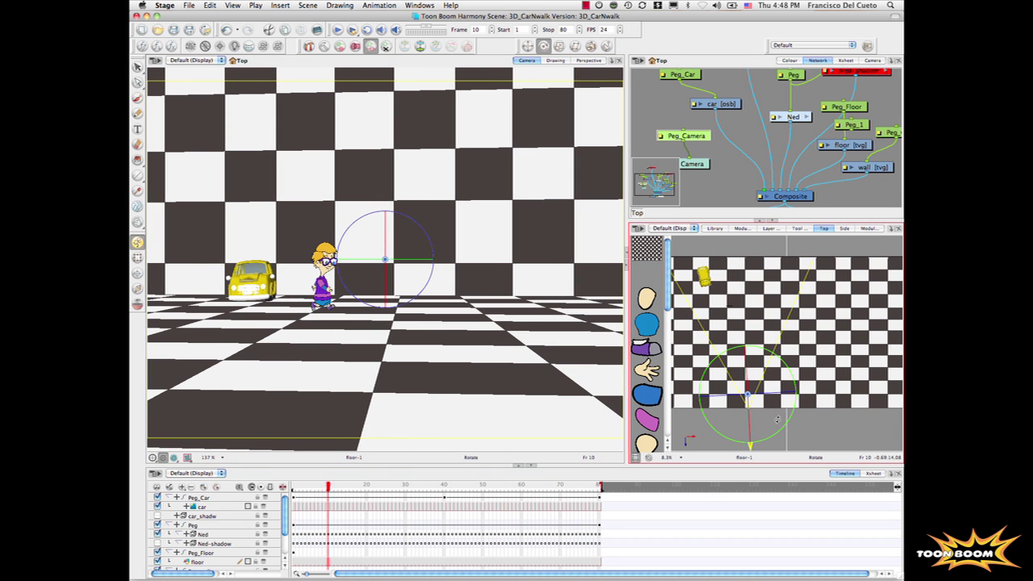
pyautogui.rightClick(815, 416)
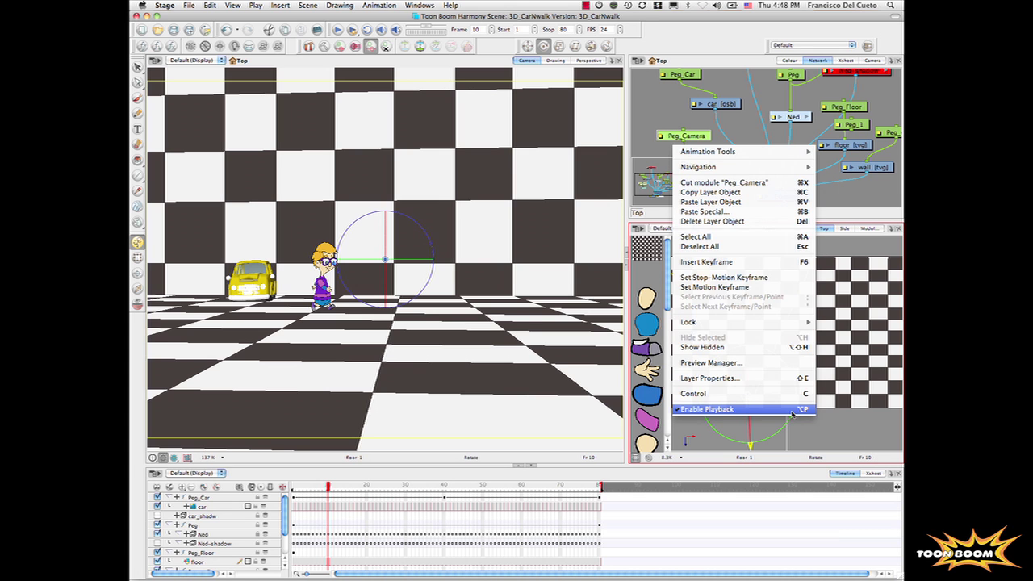
pyautogui.click(805, 411)
pyautogui.click(417, 282)
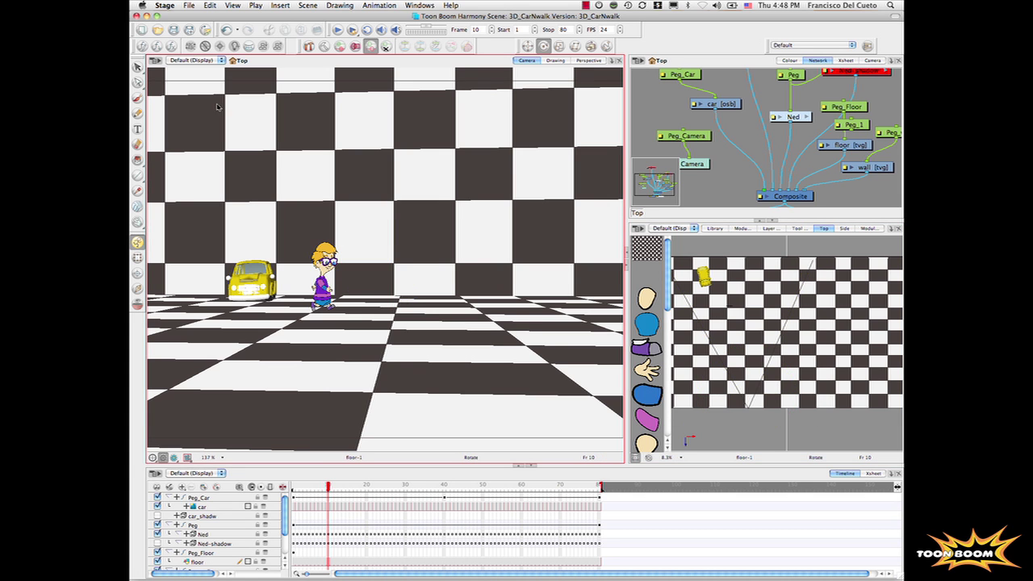
# - Play the car walk through the camera view, then drag the playhead back to frame 1
pyautogui.click(338, 29)
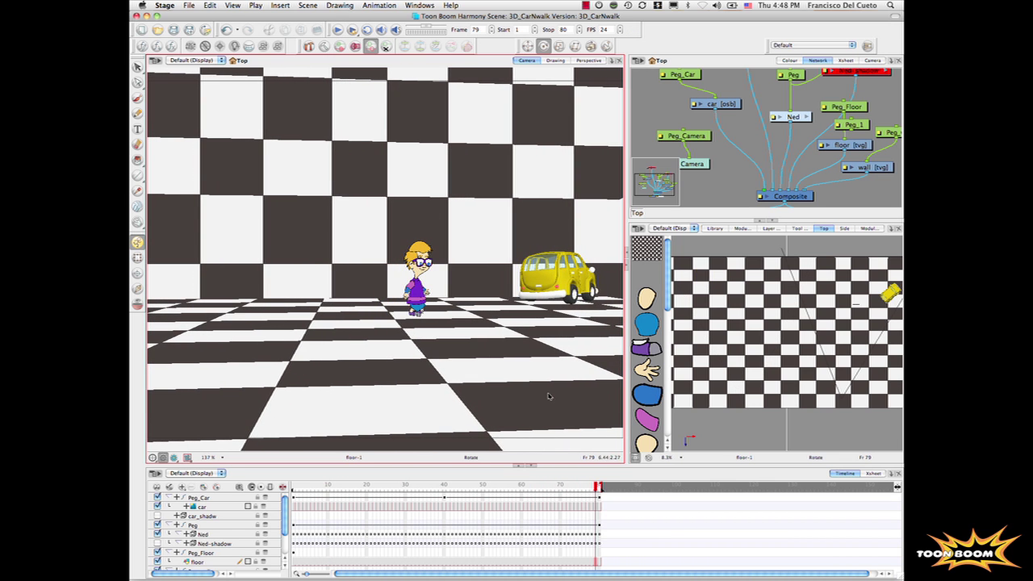
pyautogui.moveTo(598, 486); pyautogui.dragTo(241, 473)
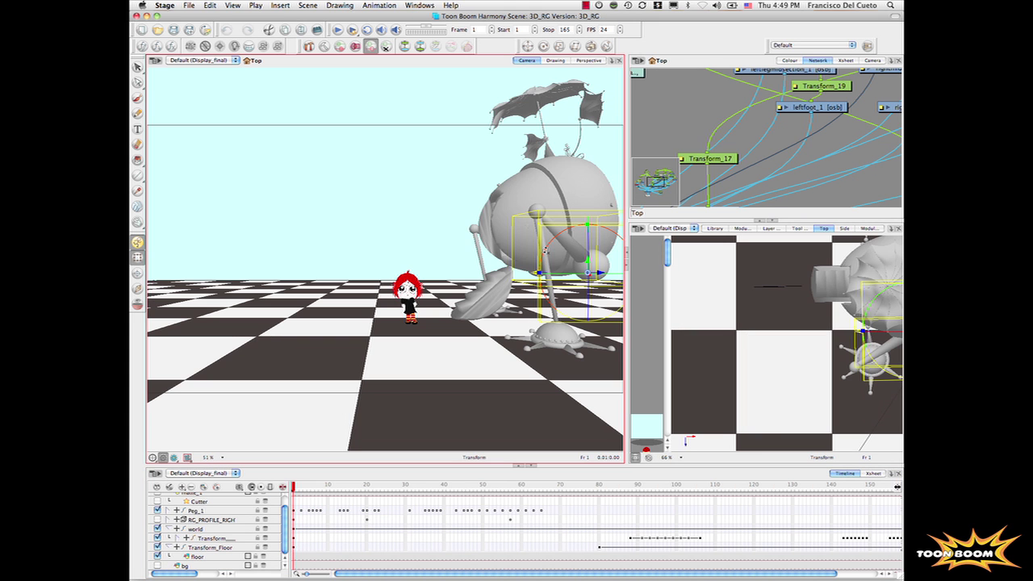
# - Rotate the robot's foot, undo it, rotate it back upright, then play the robot animation
pyautogui.moveTo(548, 236); pyautogui.dragTo(508, 257)
pyautogui.press('super+z')
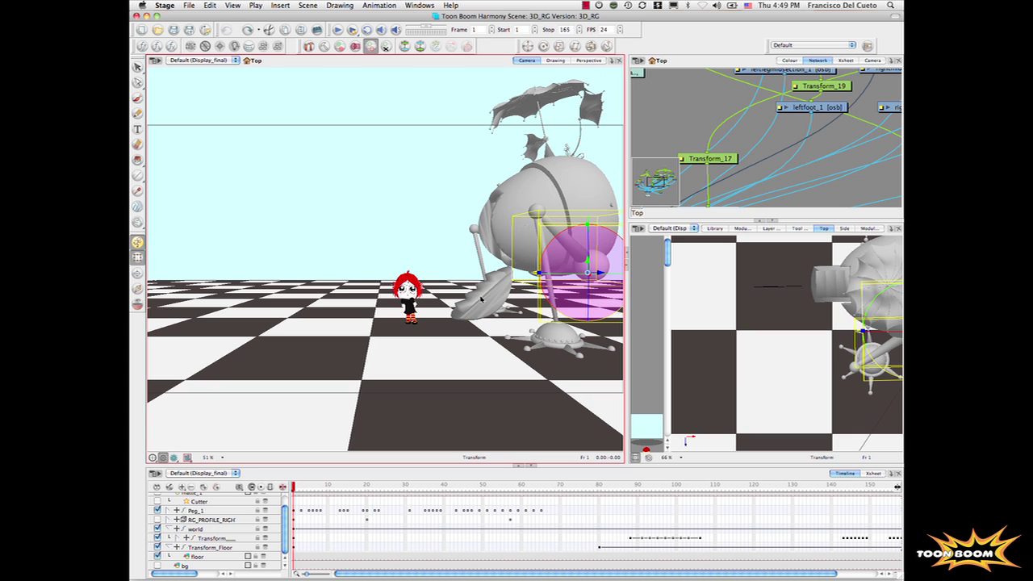
pyautogui.press('Escape')
pyautogui.click(482, 300)
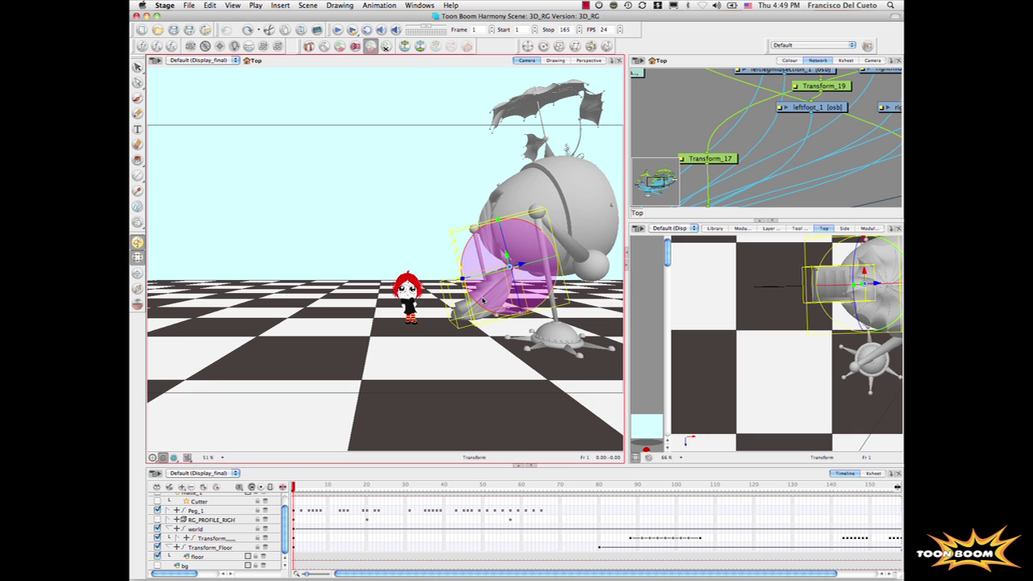
pyautogui.moveTo(466, 243); pyautogui.dragTo(427, 221)
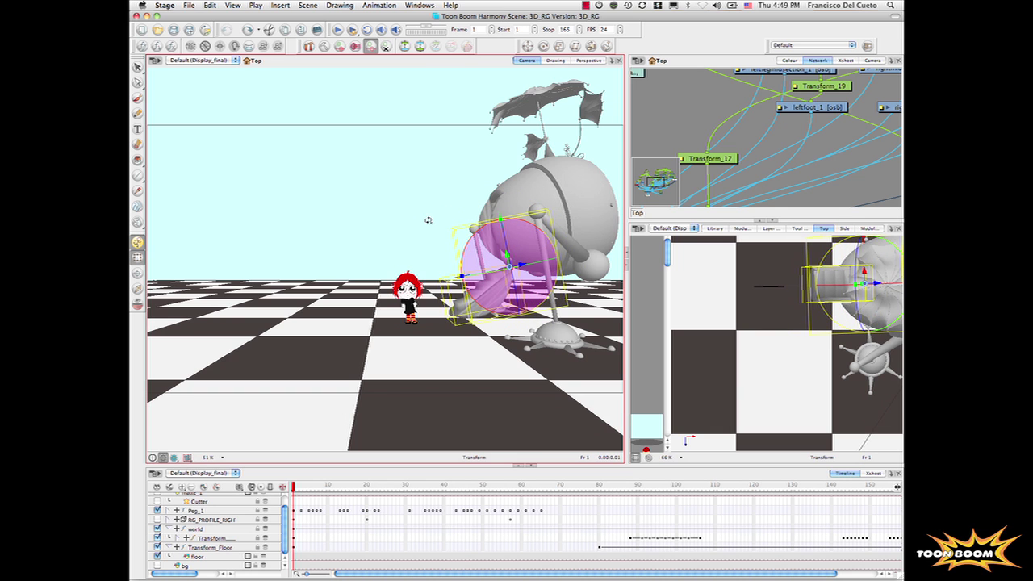
pyautogui.click(559, 92)
pyautogui.press('Return')
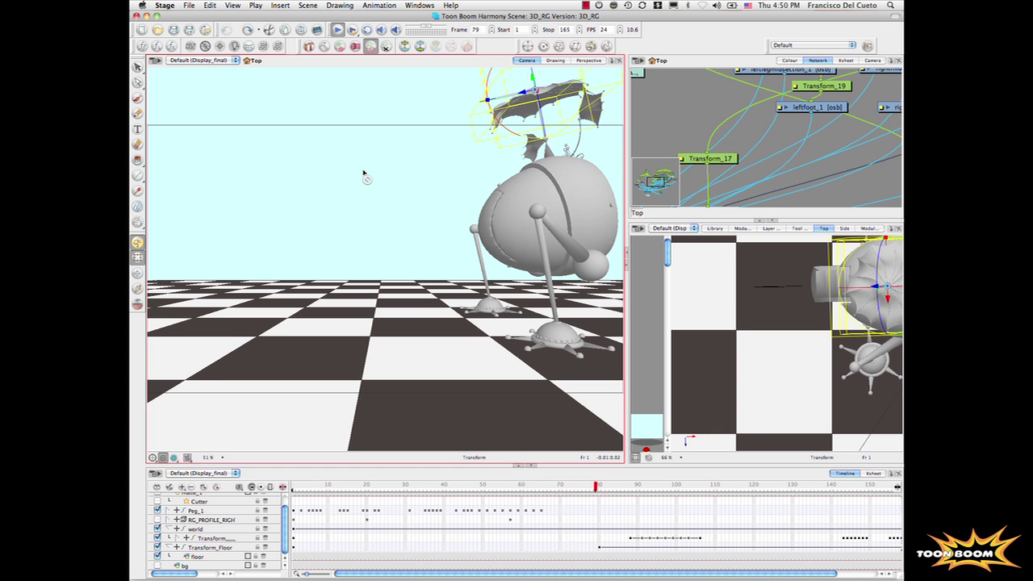
# - Stop the robot animation at frame 34, rewind to frame 1, and orbit the mall scene's perspective view
pyautogui.click(664, 108)
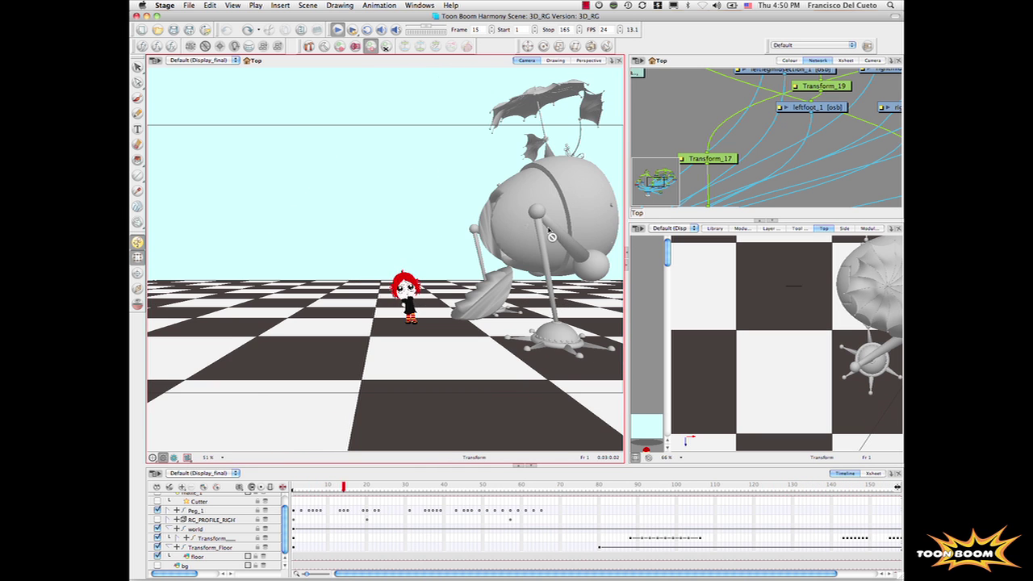
pyautogui.click(337, 30)
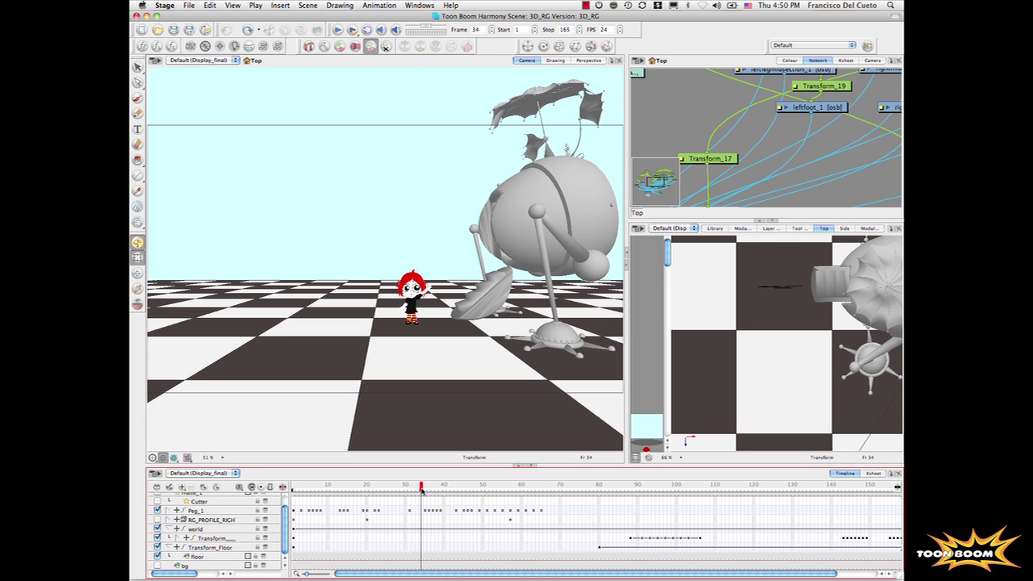
pyautogui.moveTo(421, 489); pyautogui.dragTo(280, 494)
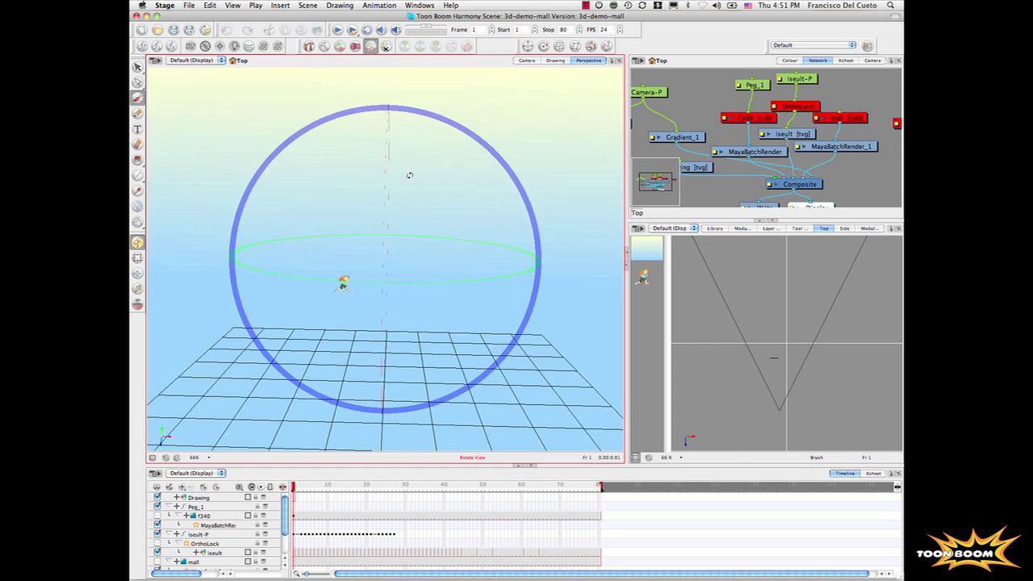
pyautogui.moveTo(412, 173); pyautogui.dragTo(400, 196)
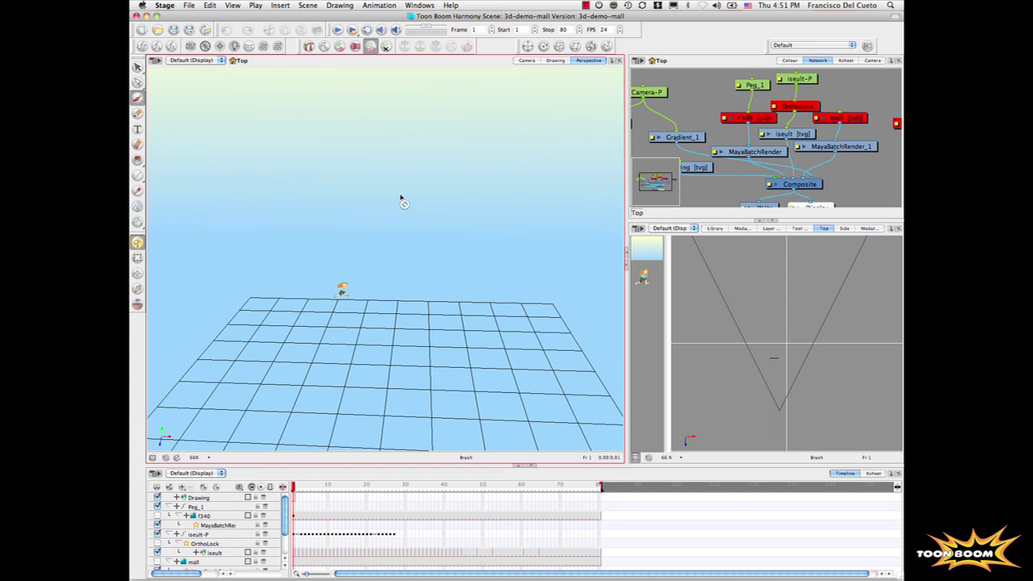
# - Play the mall animation, stop it, rewind to frame 1 and select the mall node
pyautogui.click(338, 30)
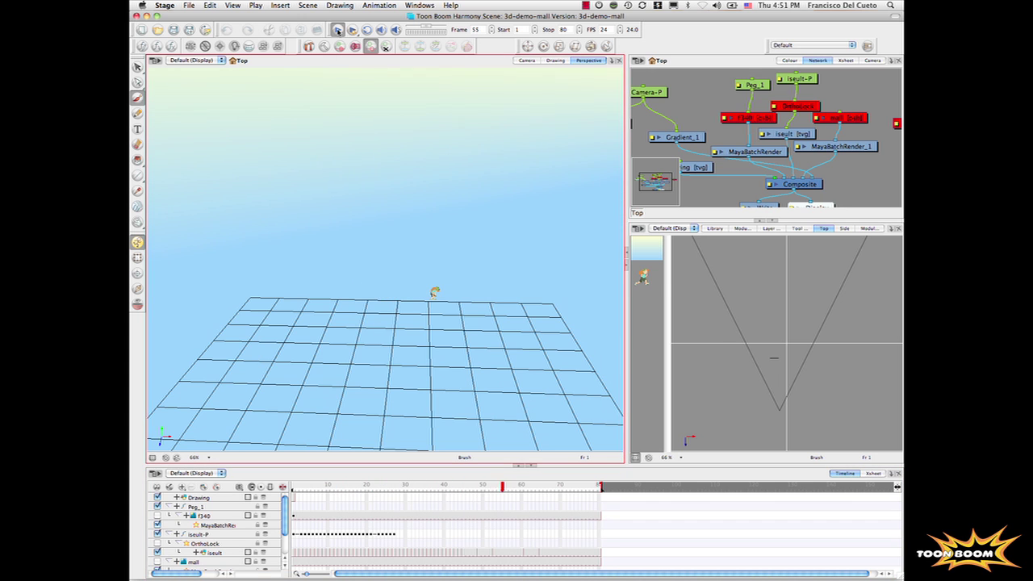
pyautogui.click(338, 30)
pyautogui.moveTo(514, 489); pyautogui.dragTo(284, 476)
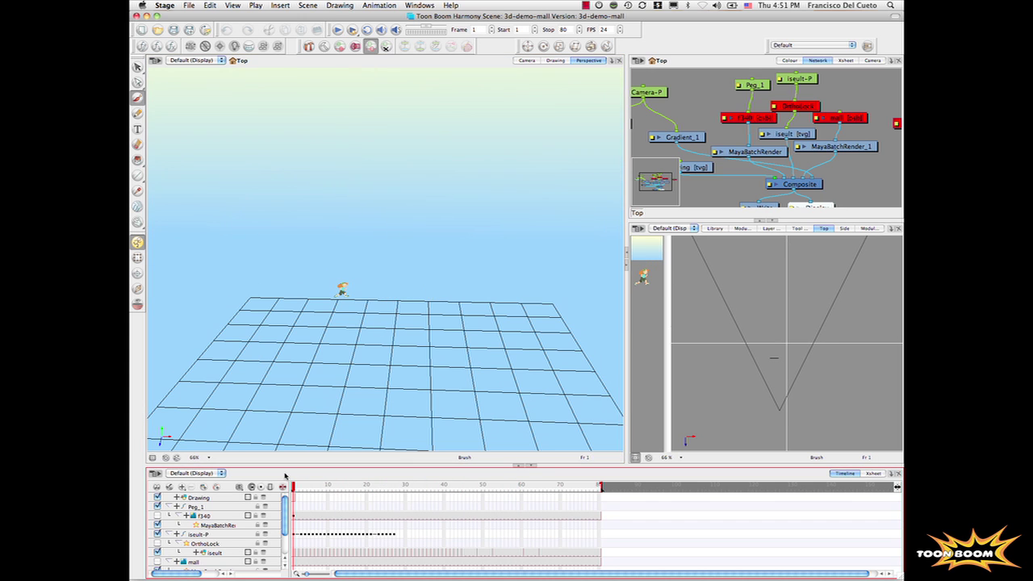
pyautogui.click(848, 120)
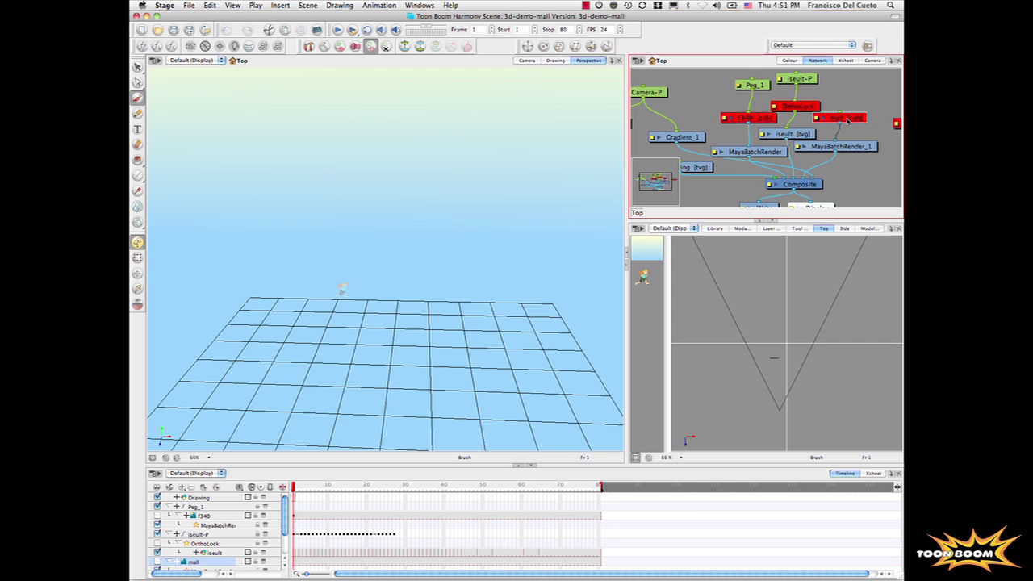
# - Enable the mall model, then orbit and zoom the Perspective view onto the storefront
pyautogui.click(138, 257)
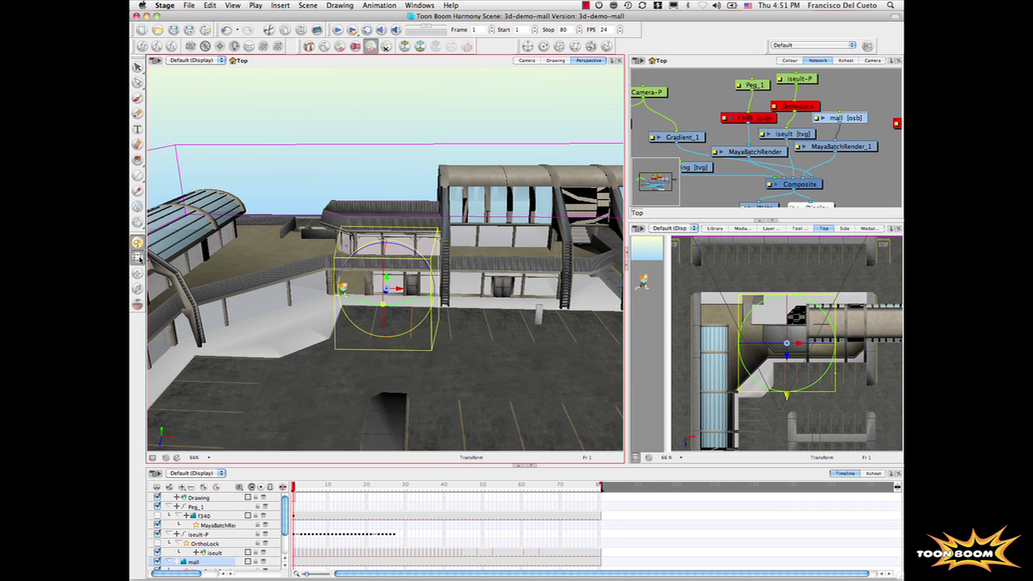
pyautogui.press('Escape')
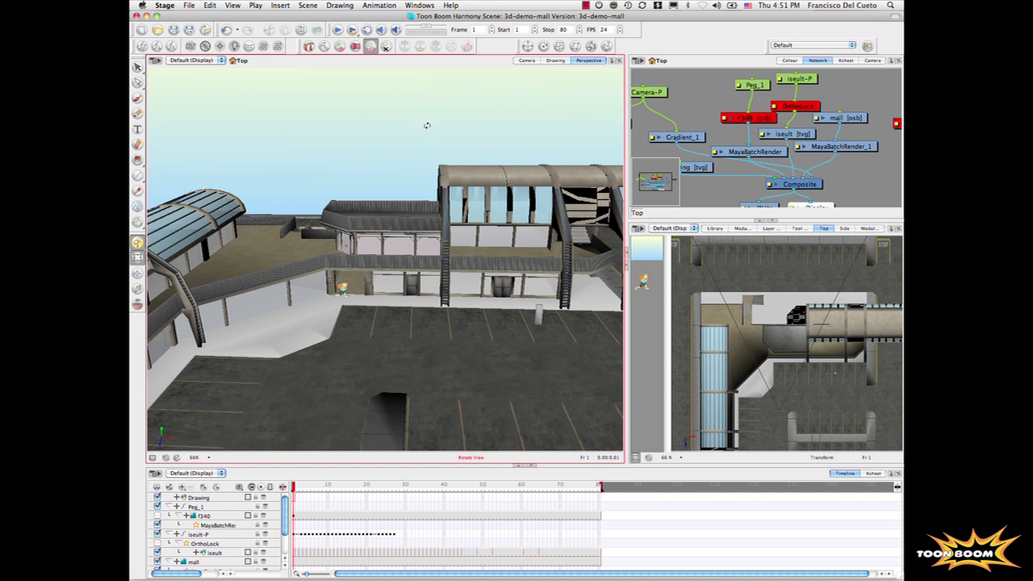
pyautogui.moveTo(427, 125); pyautogui.dragTo(311, 329)
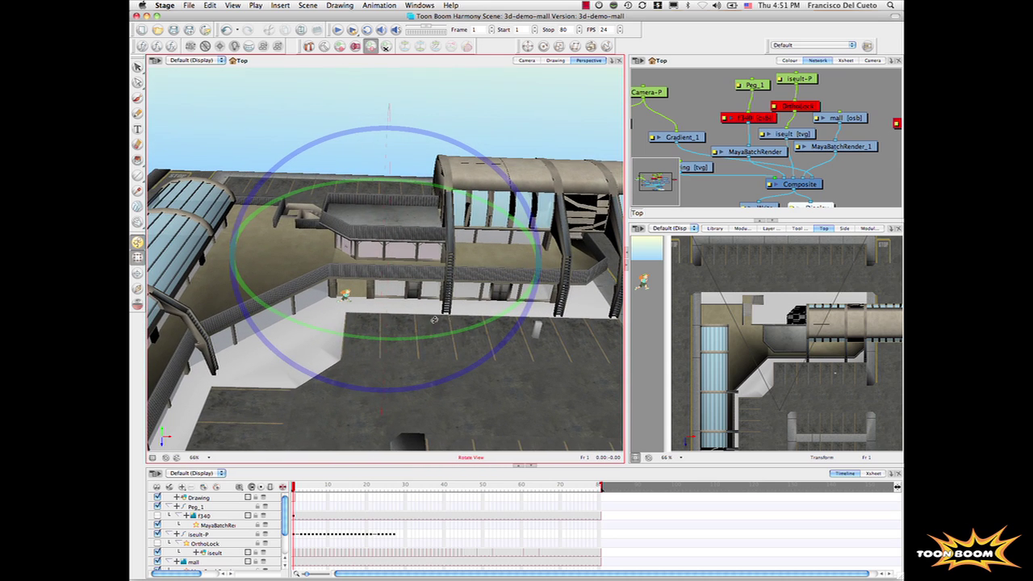
pyautogui.moveTo(434, 320); pyautogui.dragTo(431, 273)
pyautogui.scroll(1, 431, 274)
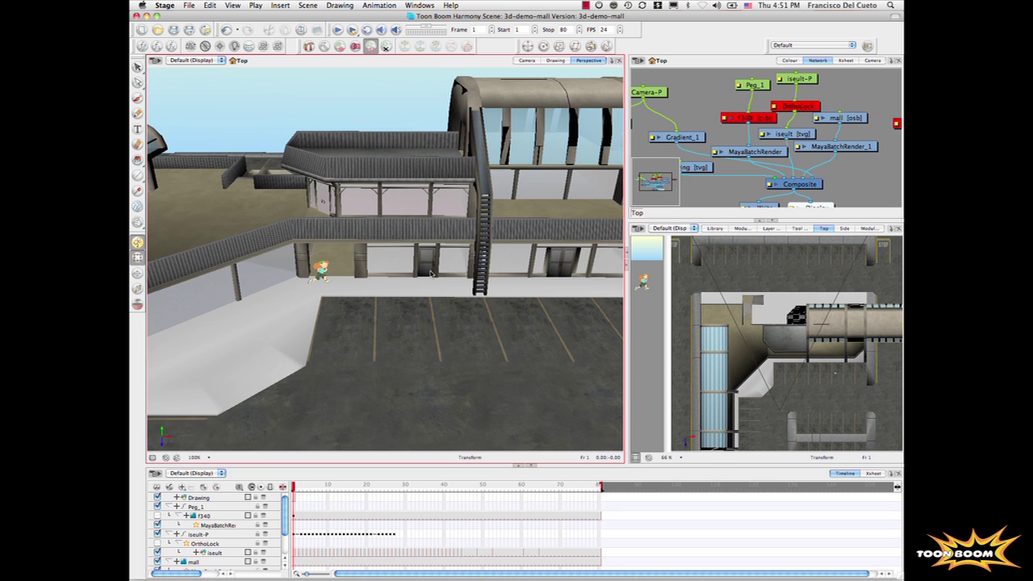
pyautogui.click(753, 164)
# - Enable the f340 car and rotate its Peg_1 so the car faces the camera, then play
pyautogui.click(763, 120)
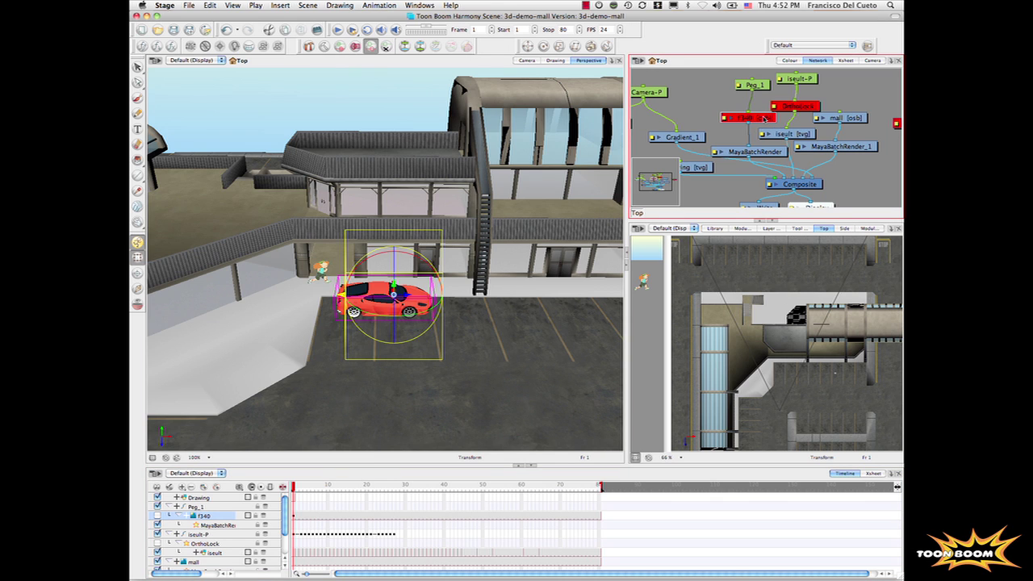
pyautogui.click(732, 127)
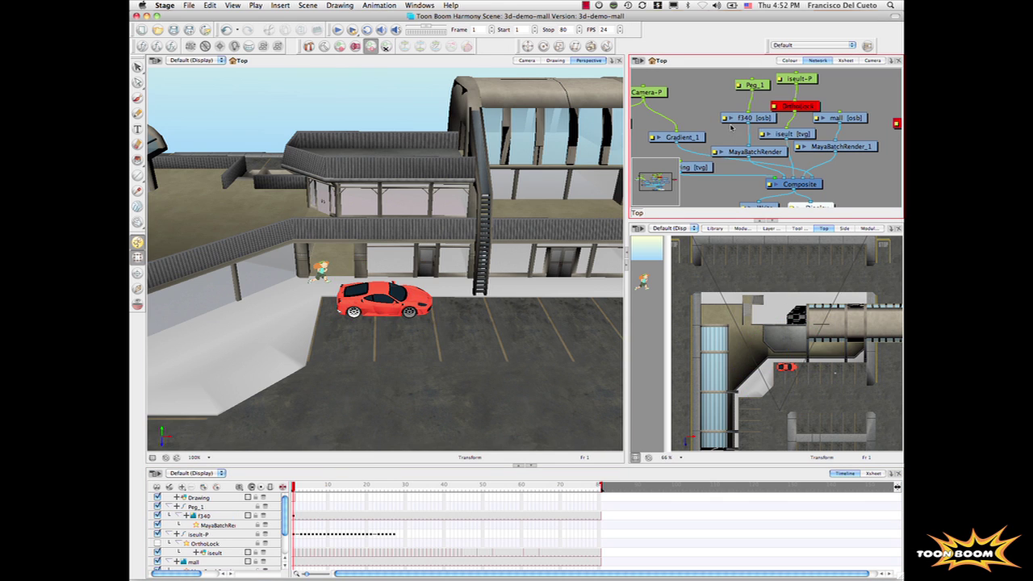
pyautogui.click(758, 86)
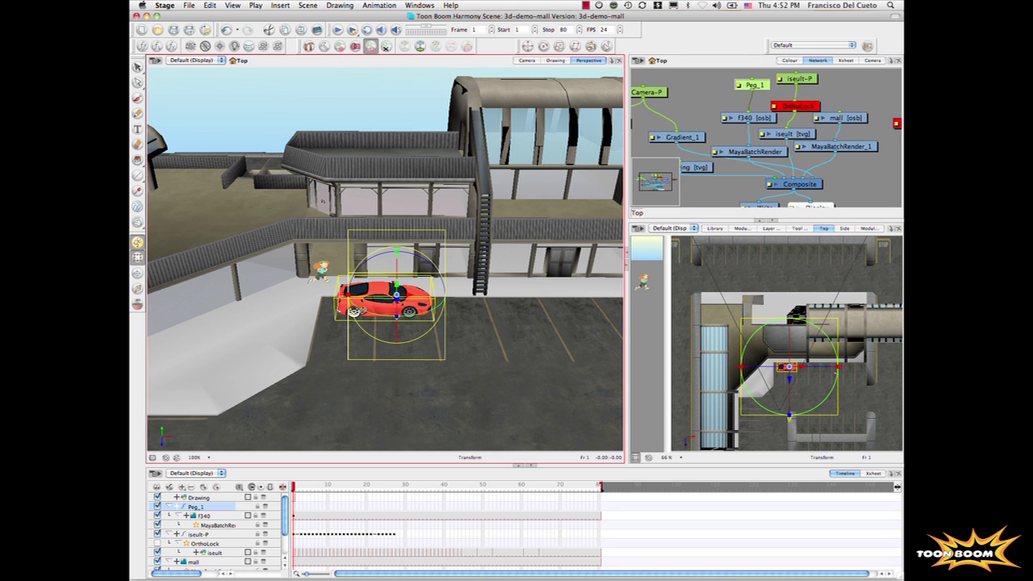
pyautogui.moveTo(355, 309); pyautogui.dragTo(433, 308)
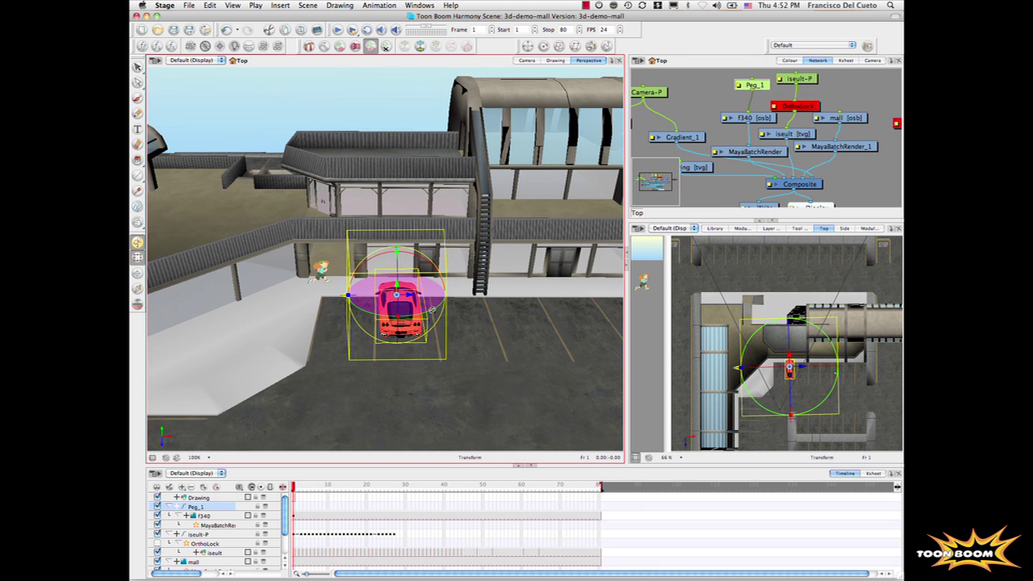
pyautogui.click(449, 323)
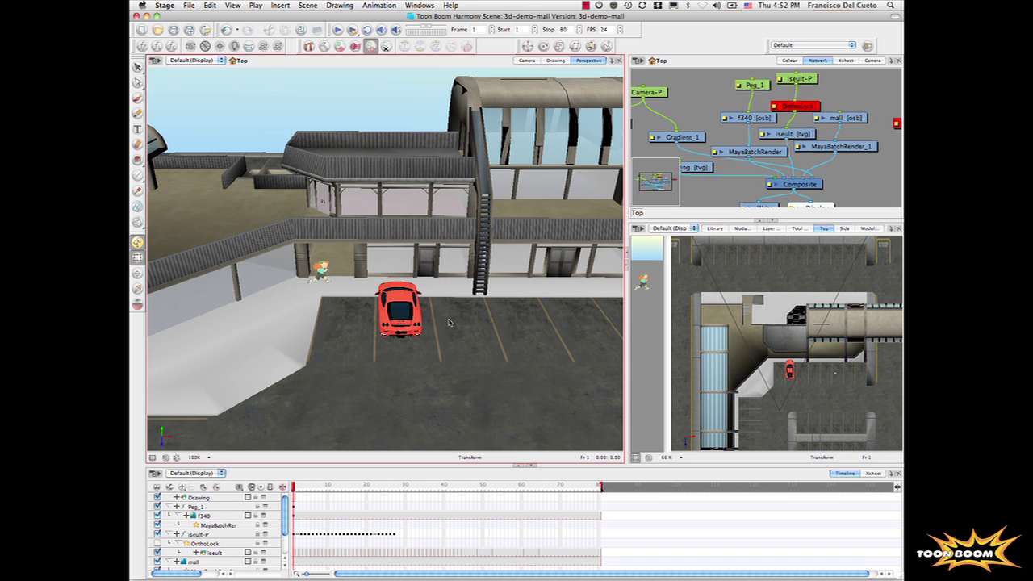
pyautogui.click(338, 30)
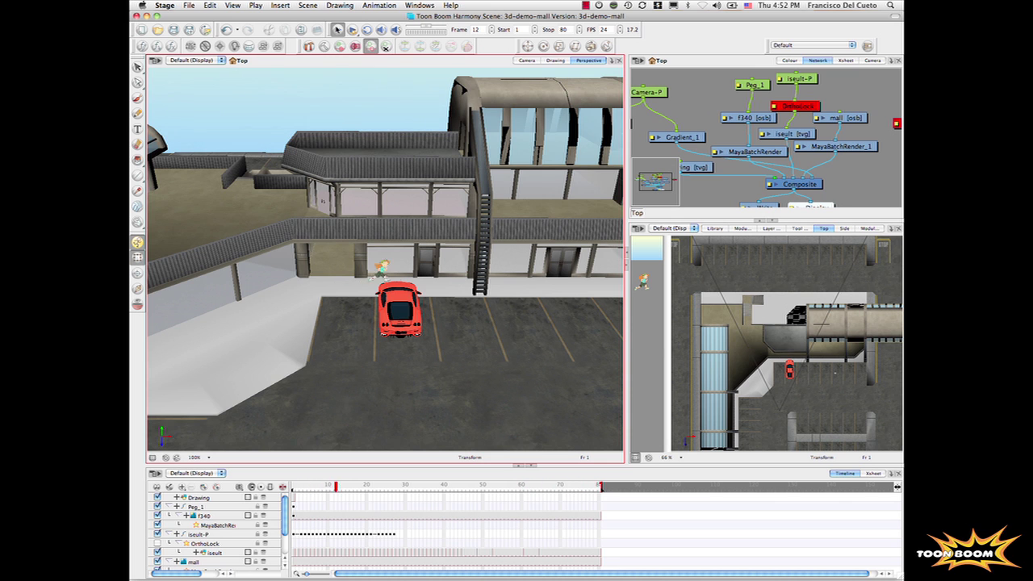
# - Replay the shot through the scene camera and scrub it to the end at frame 80
pyautogui.click(338, 30)
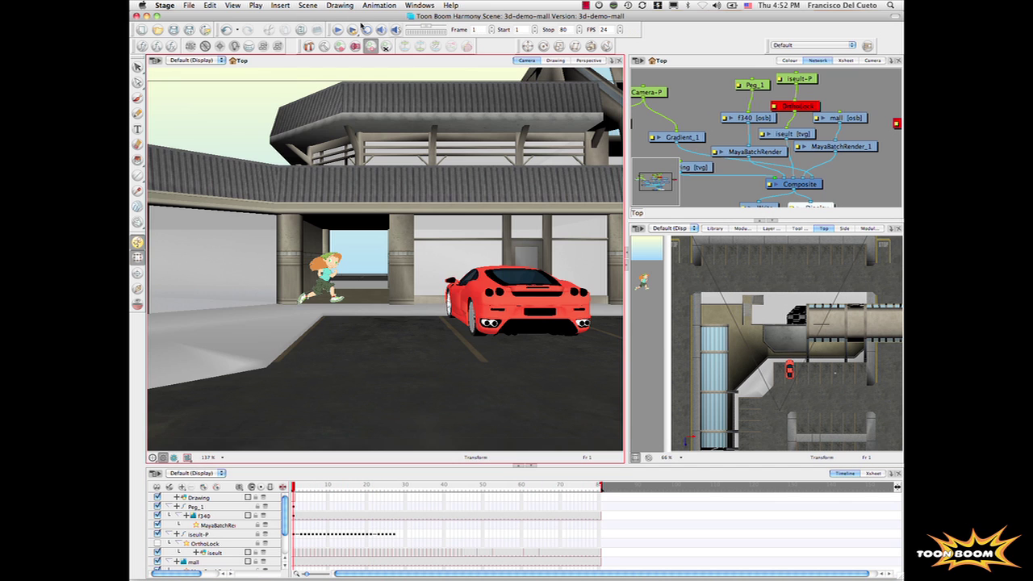
pyautogui.click(339, 30)
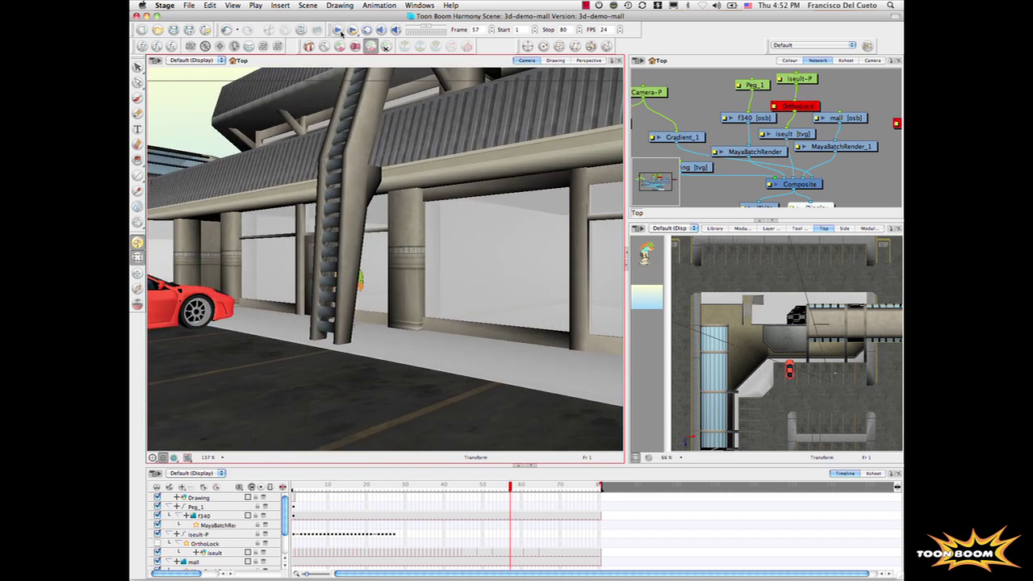
pyautogui.moveTo(512, 487); pyautogui.dragTo(601, 488)
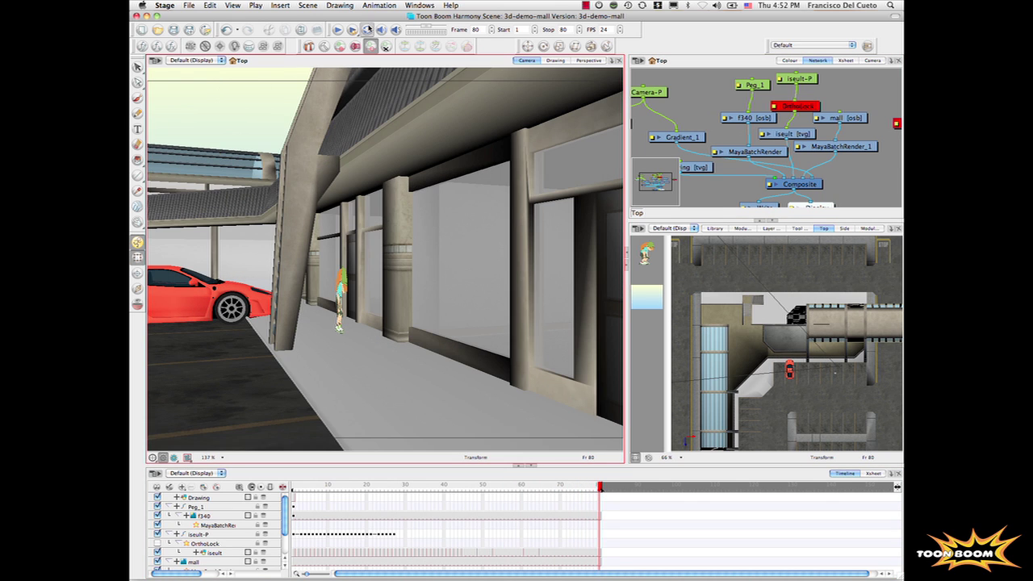
pyautogui.click(807, 106)
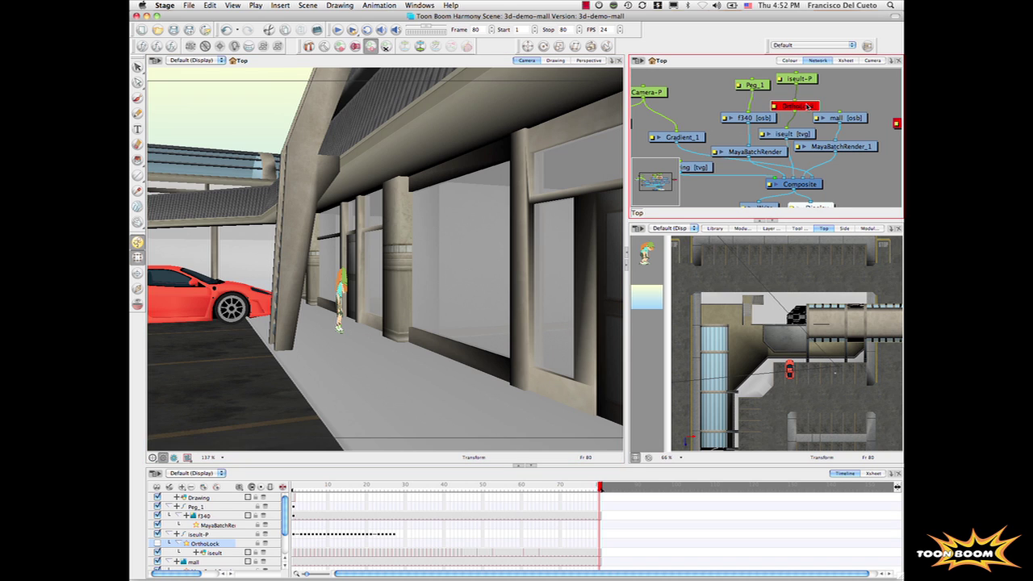
# - Enable OrthoLock with D, return to frame 1 and replay the shot to preview it
pyautogui.press('d')
pyautogui.click(427, 377)
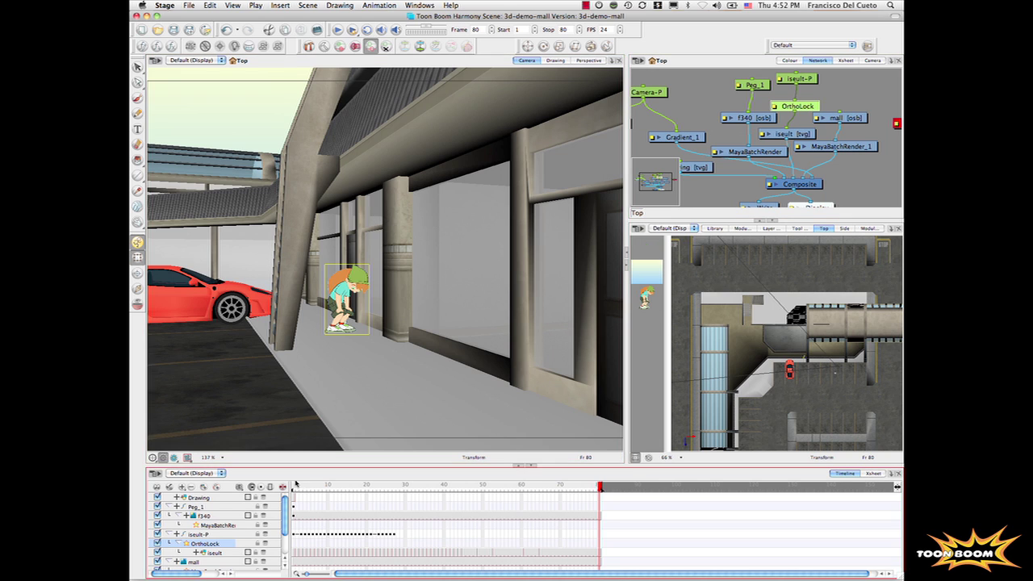
pyautogui.hotkey('shift', ',')
pyautogui.click(338, 31)
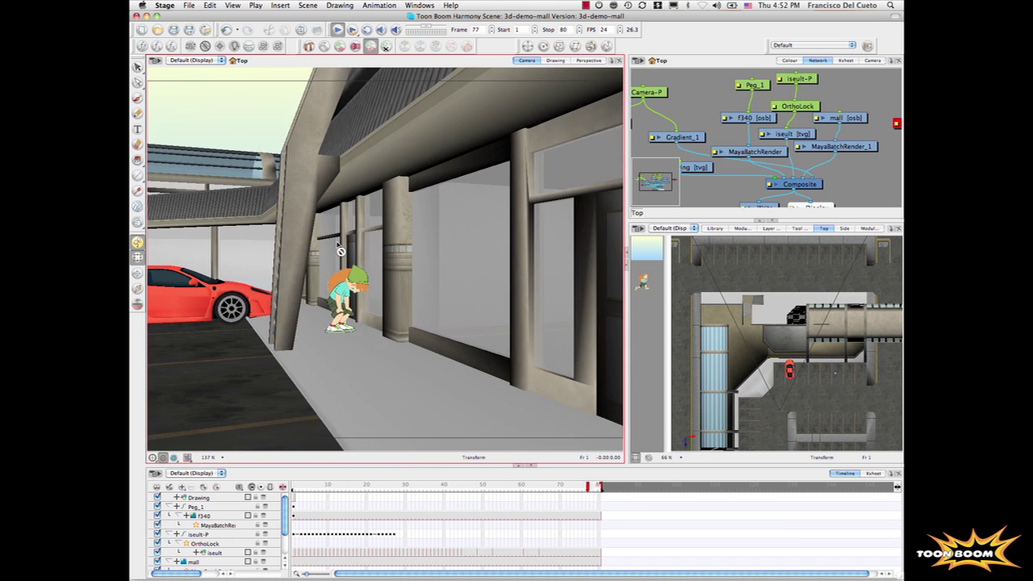
pyautogui.click(651, 138)
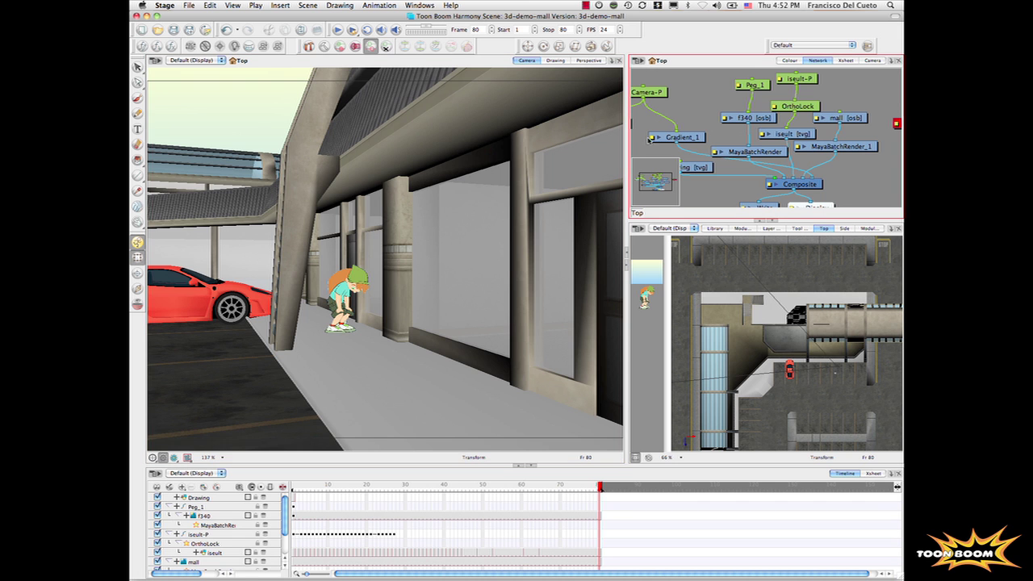
pyautogui.click(565, 113)
pyautogui.click(338, 29)
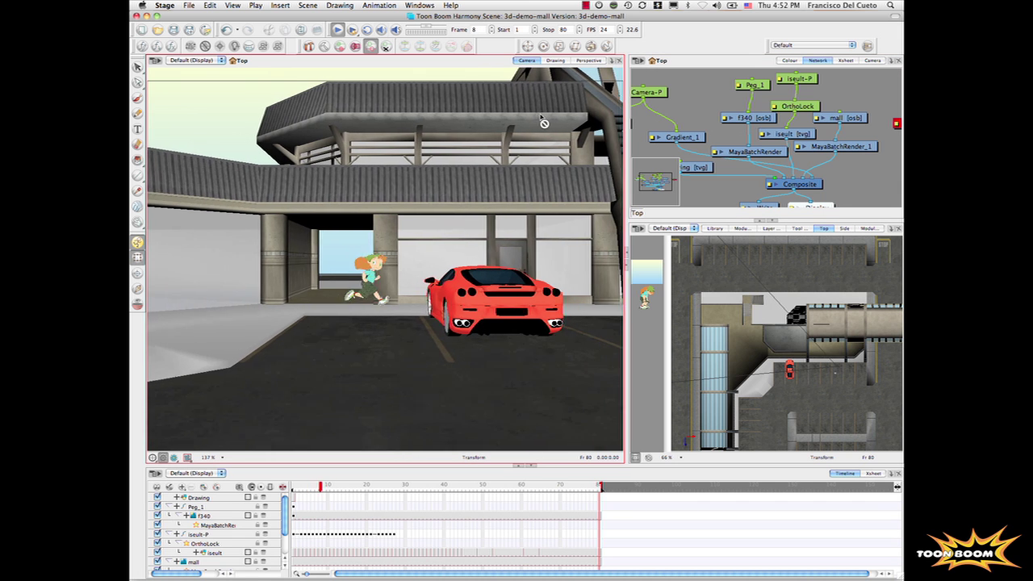
pyautogui.click(674, 121)
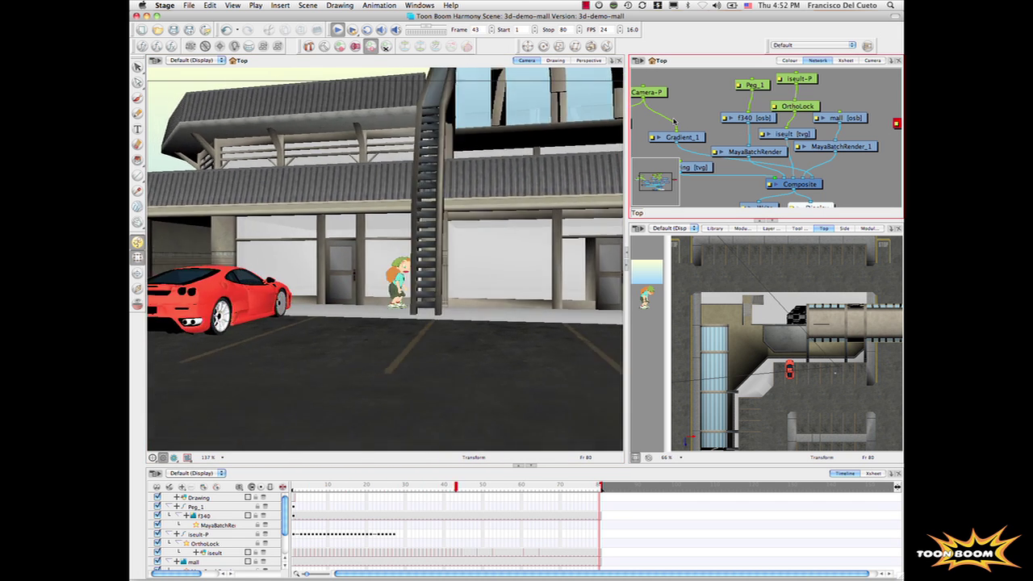